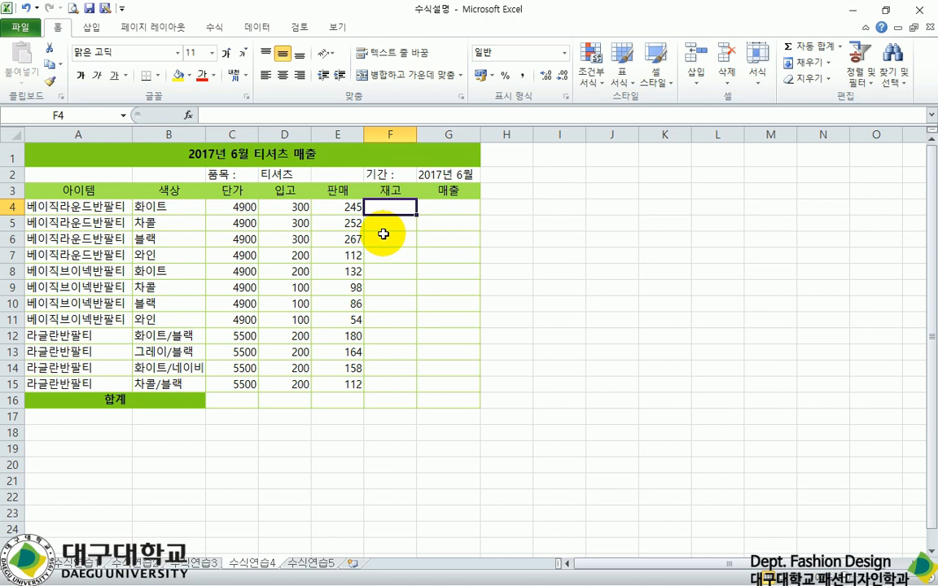
Enter the formula =D4-E3 in cell F4, the first row of the 재고 column.
{"action": "type", "text": "="}
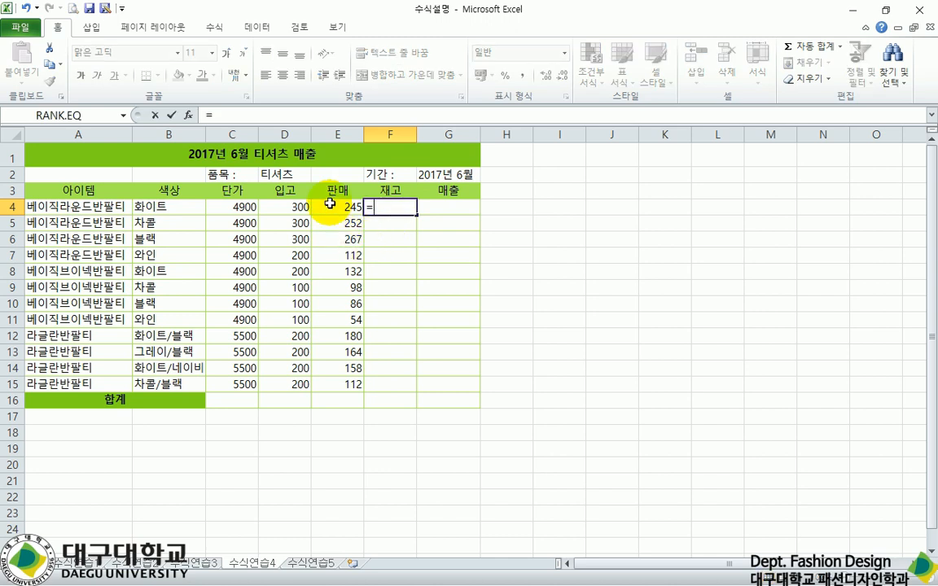
{"action": "left_click", "coordinate": [297, 210]}
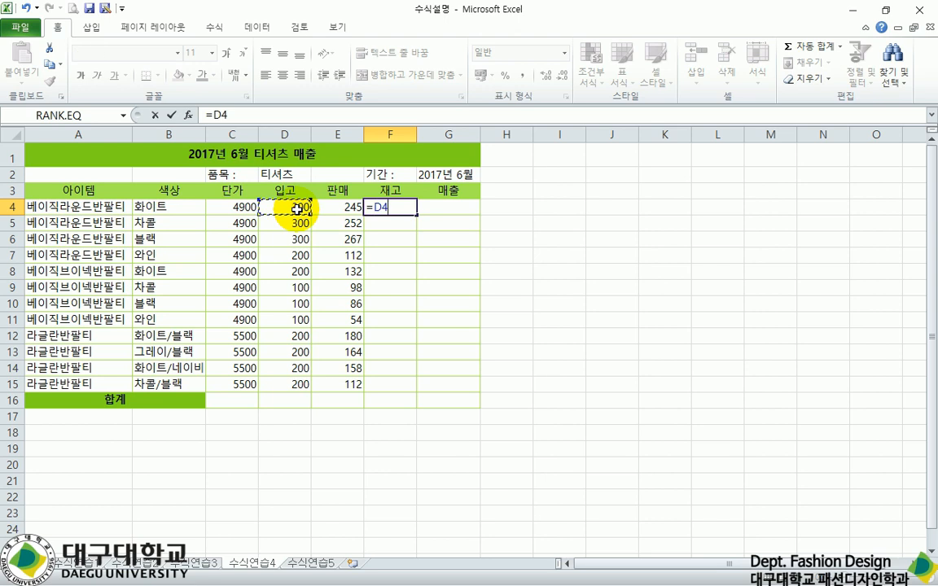
{"action": "type", "text": "-"}
{"action": "left_click", "coordinate": [338, 191]}
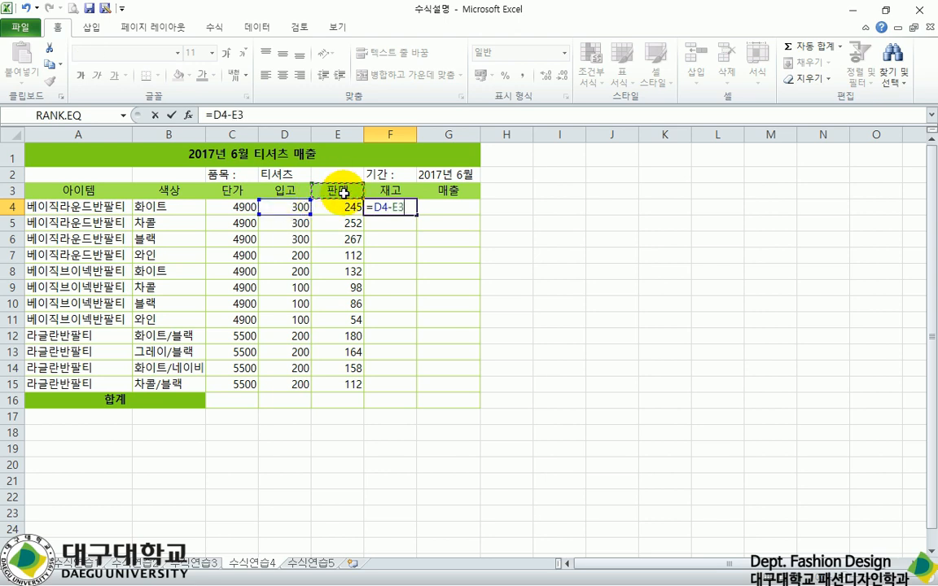
{"action": "key", "text": "Return"}
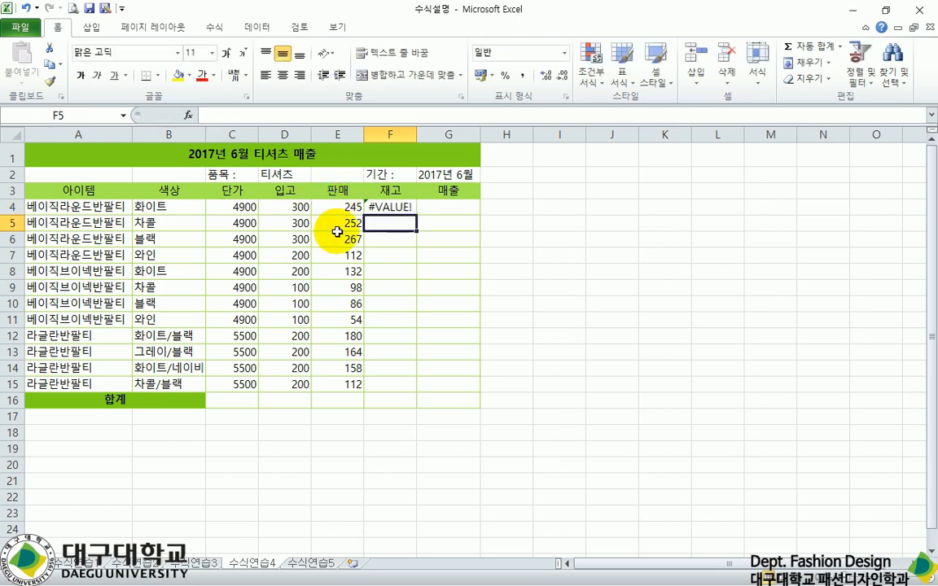
Replace the second reference in F4's formula with E4, and return the formula to =D4-E3.
{"action": "left_click", "coordinate": [403, 207]}
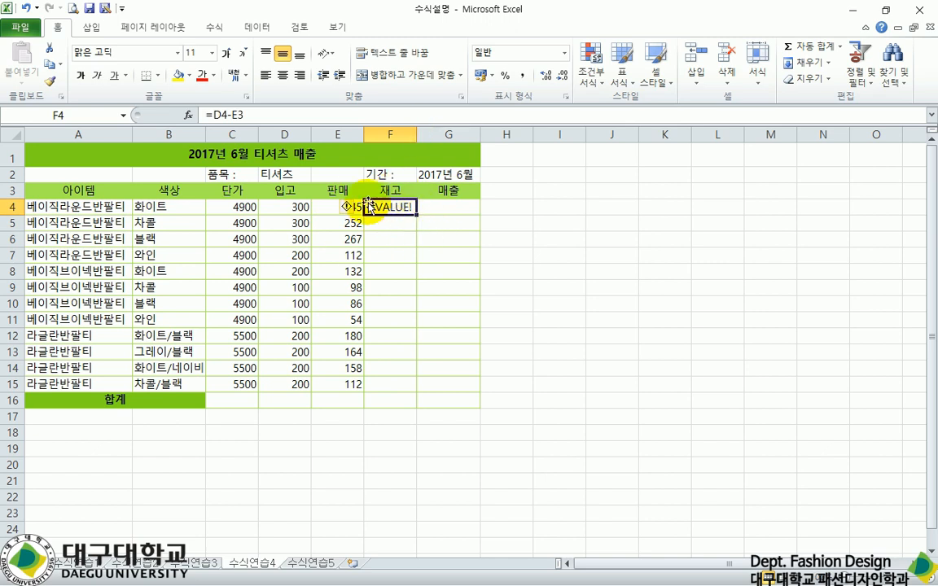
{"action": "left_click", "coordinate": [249, 116]}
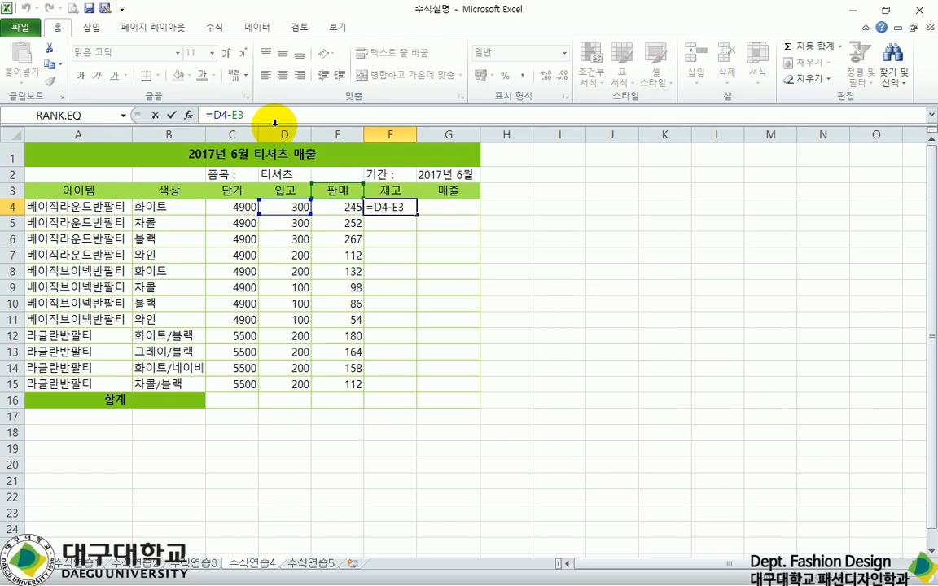
{"action": "key", "text": "BackSpace"}
{"action": "key", "text": "BackSpace"}
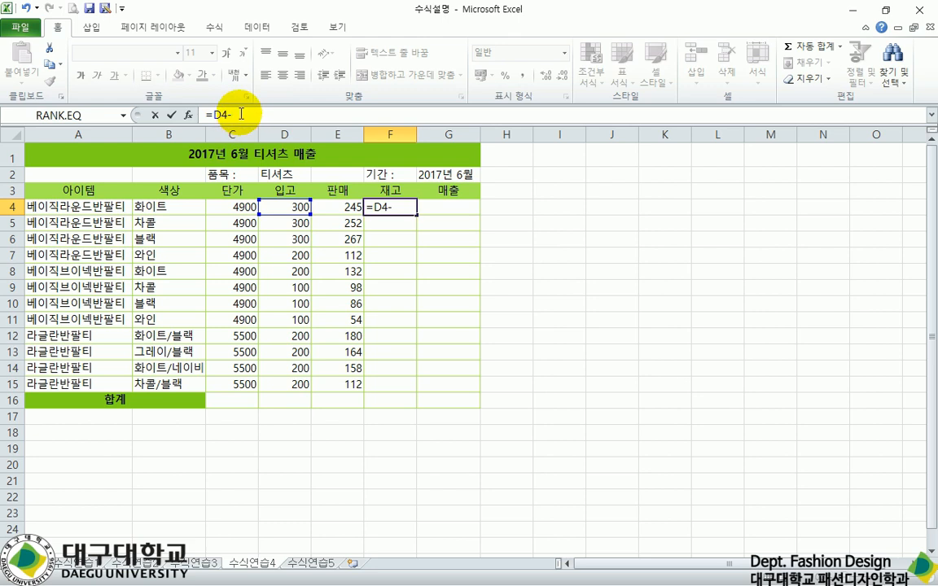
{"action": "left_click", "coordinate": [340, 208]}
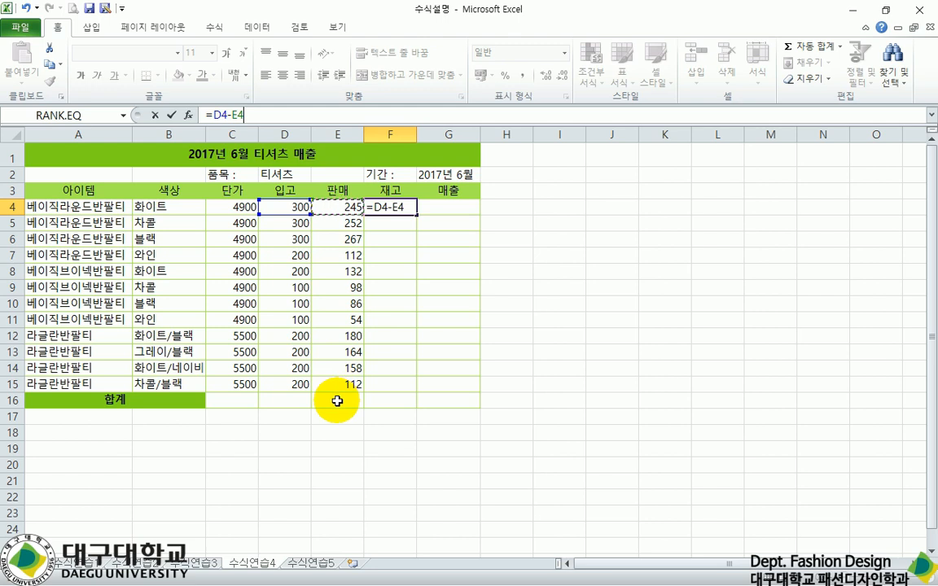
{"action": "key", "text": "Up"}
{"action": "key", "text": "Return"}
{"action": "key", "text": "Up"}
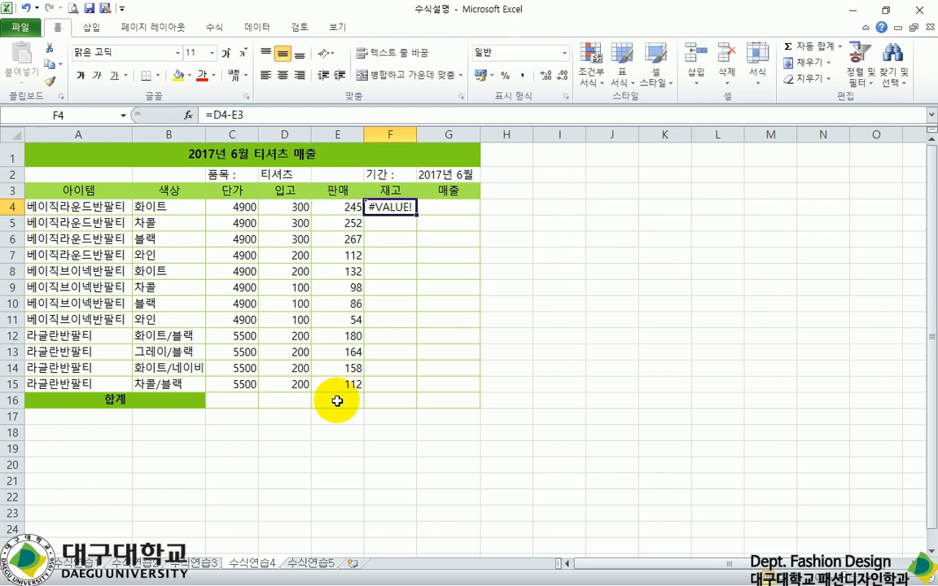
Move the outlined 판매 reference in F4's formula down one row to E4, making it =D4-E4.
{"action": "left_click", "coordinate": [268, 117]}
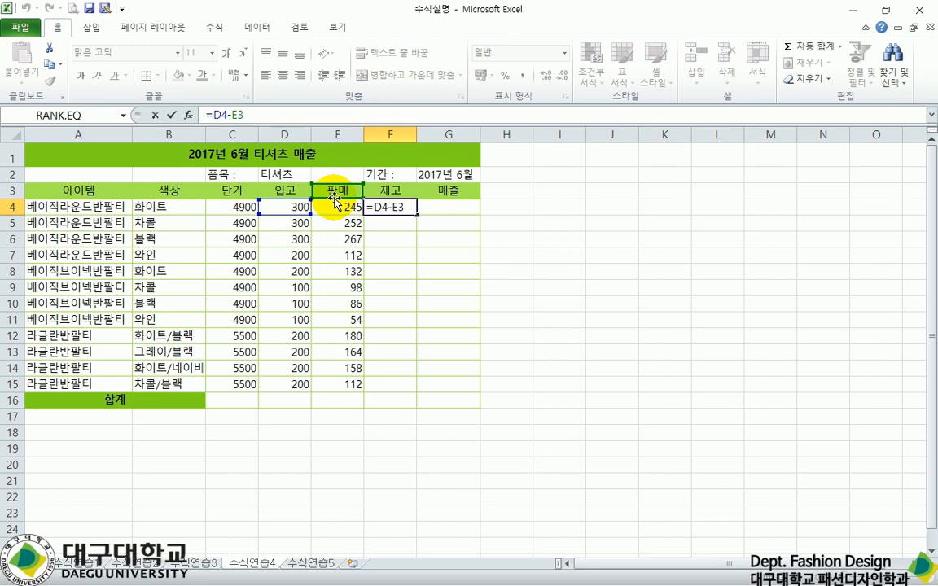
{"action": "left_click_drag", "start_coordinate": [335, 198], "coordinate": [336, 204]}
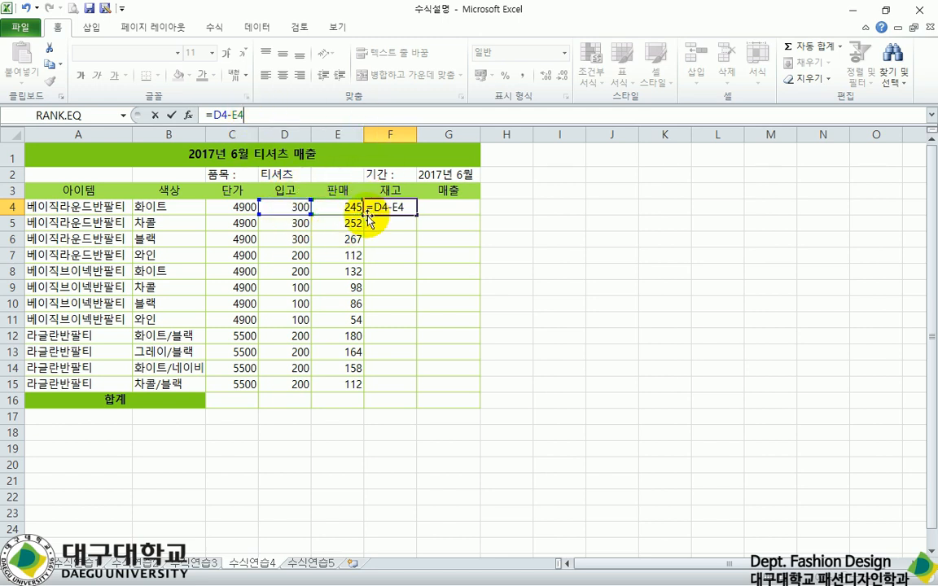
{"action": "key", "text": "Return"}
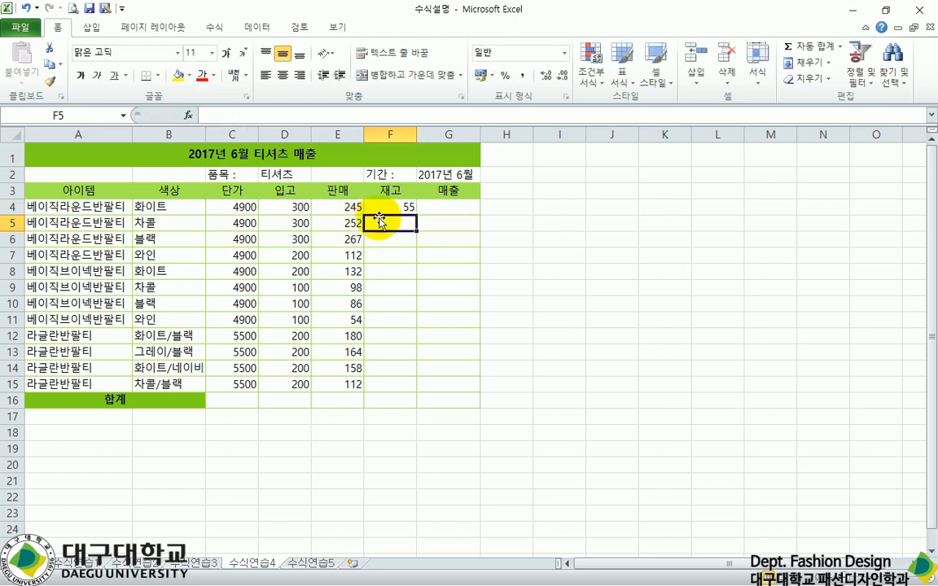
Reopen F4's formula, remove its second reference and re-enter it as E4.
{"action": "left_click", "coordinate": [391, 207]}
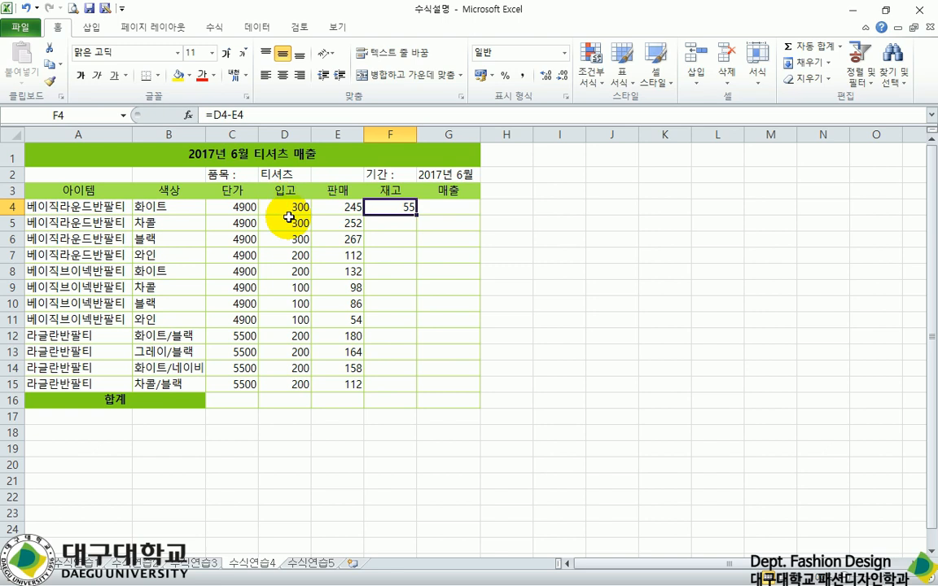
{"action": "left_click", "coordinate": [268, 115]}
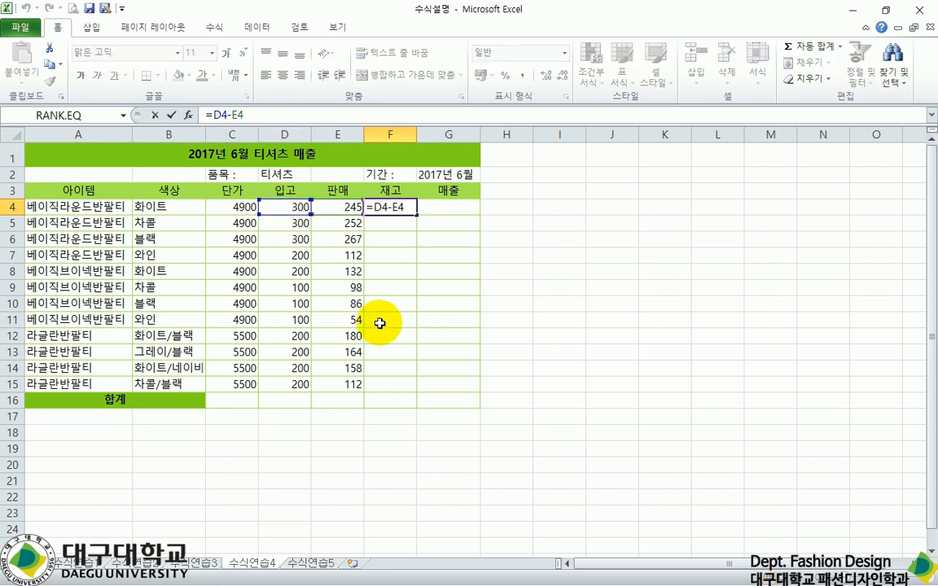
{"action": "key", "text": "ctrl+Return"}
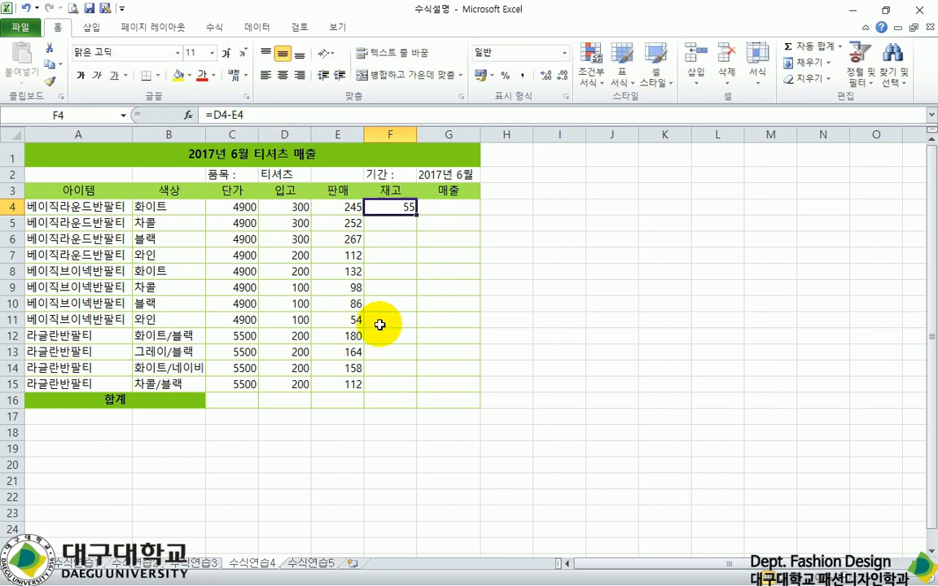
{"action": "left_click", "coordinate": [256, 115]}
{"action": "key", "text": "BackSpace"}
{"action": "key", "text": "BackSpace"}
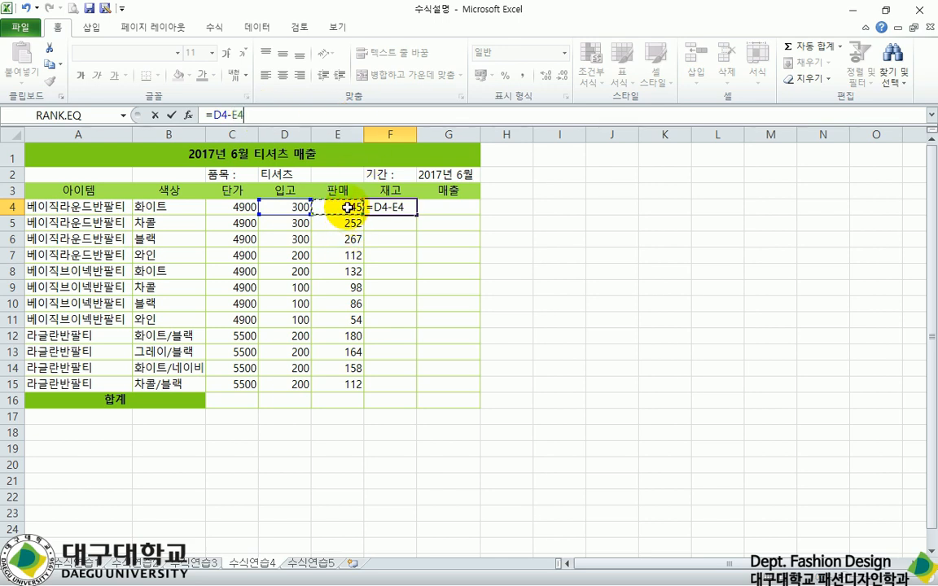
{"action": "left_click", "coordinate": [341, 207]}
{"action": "key", "text": "Return"}
{"action": "left_click", "coordinate": [397, 204]}
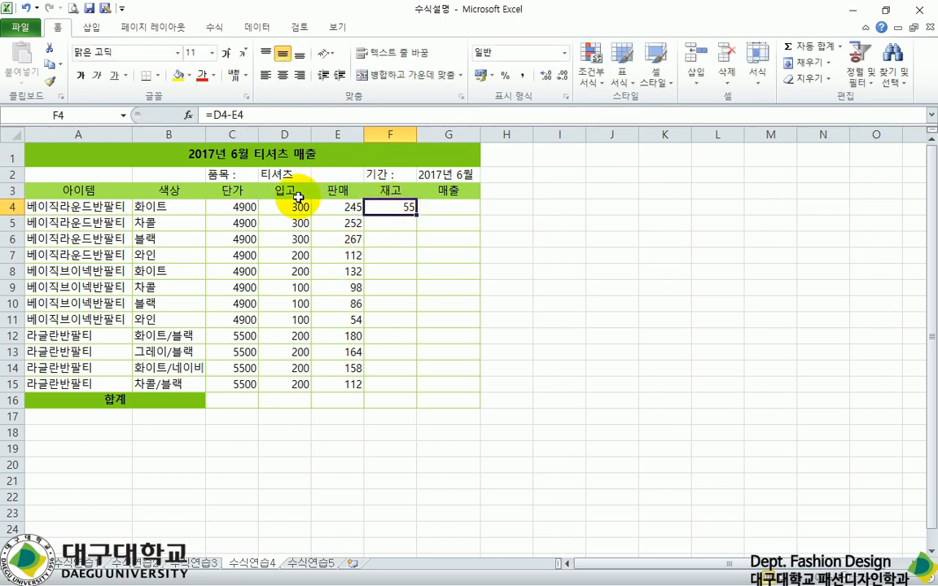
Examine which cells F4's formula refers to, and close the formula without changing it.
{"action": "left_click", "coordinate": [257, 115]}
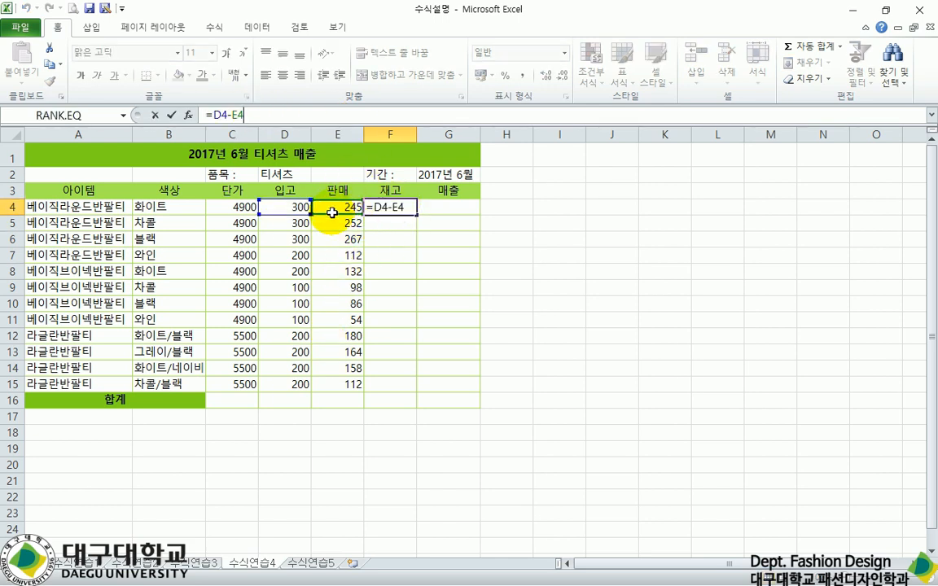
{"action": "left_click_drag", "start_coordinate": [328, 217], "coordinate": [359, 217]}
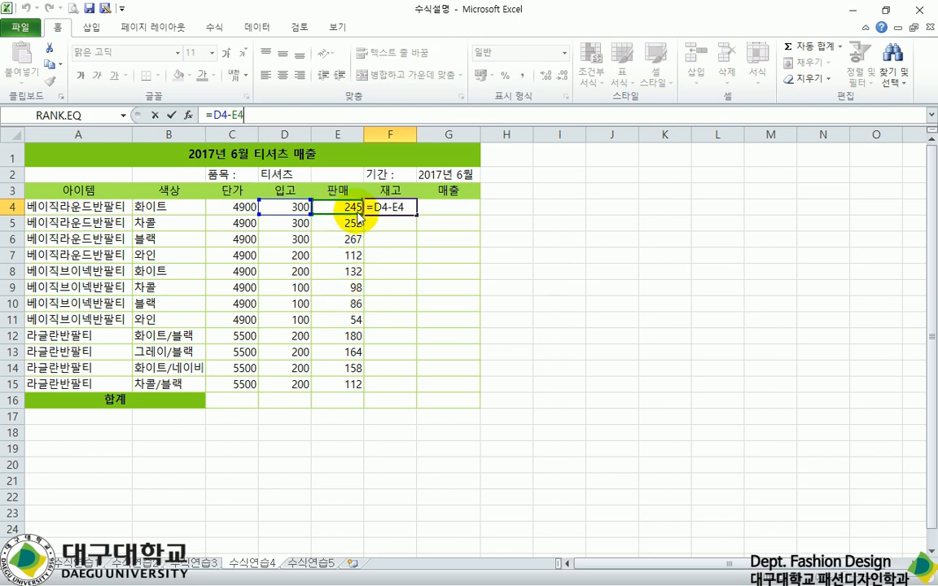
{"action": "key", "text": "Return"}
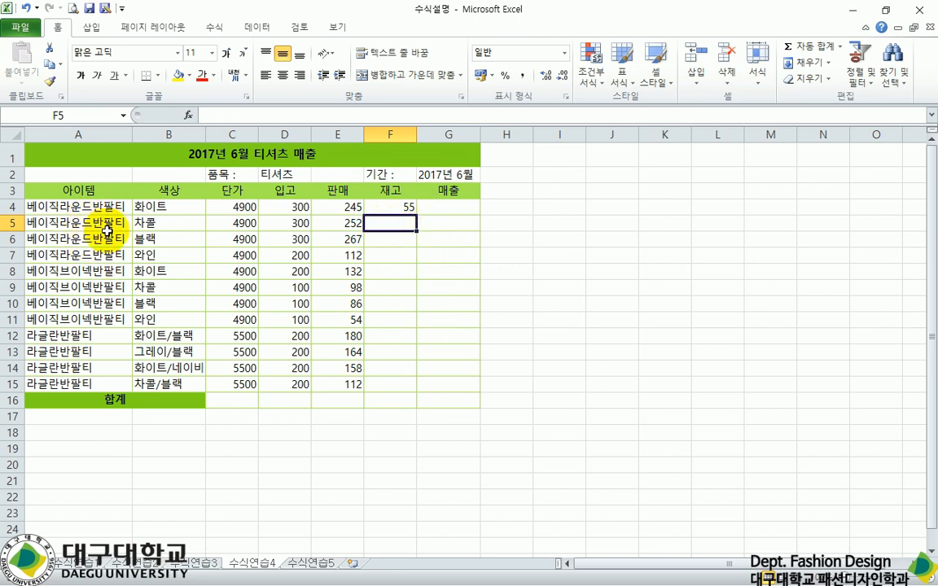
Copy the F4 formula down the 재고 column through F15.
{"action": "left_click", "coordinate": [390, 205]}
{"action": "left_click", "coordinate": [381, 220]}
{"action": "left_click", "coordinate": [393, 206]}
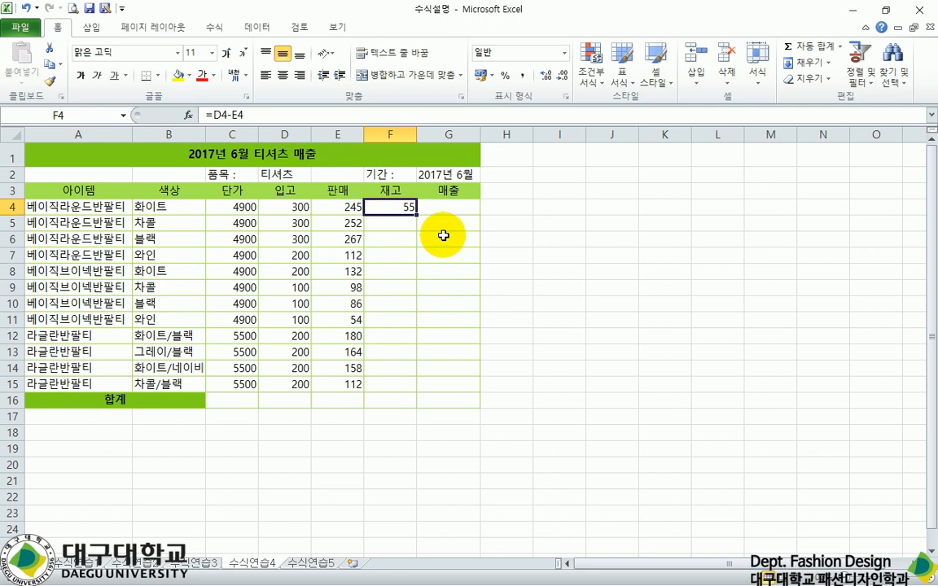
{"action": "left_click_drag", "start_coordinate": [415, 213], "coordinate": [417, 386]}
Check the formulas in F4, F5 and F6, and examine the cells that F6's formula refers to.
{"action": "left_click", "coordinate": [397, 207]}
{"action": "left_click", "coordinate": [399, 224]}
{"action": "left_click", "coordinate": [386, 240]}
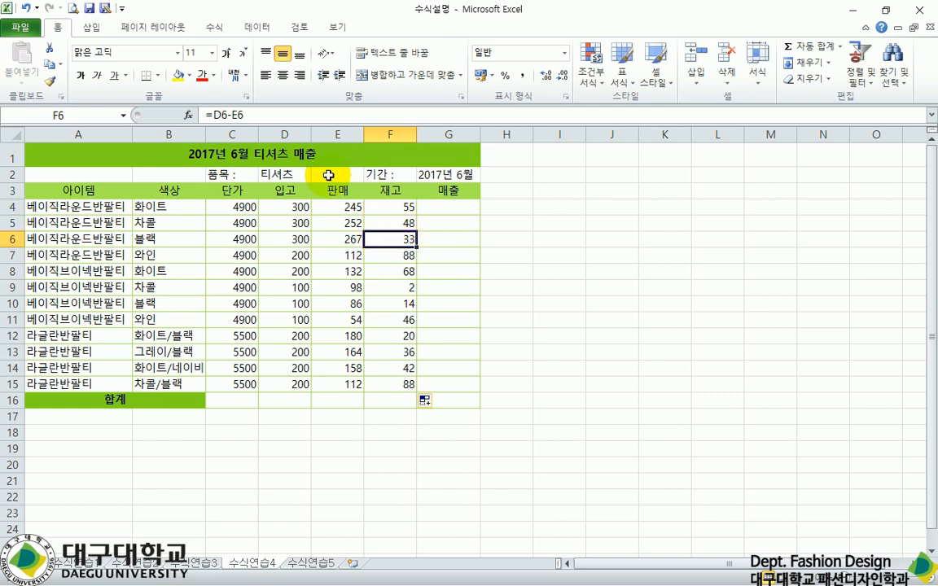
{"action": "left_click", "coordinate": [321, 118]}
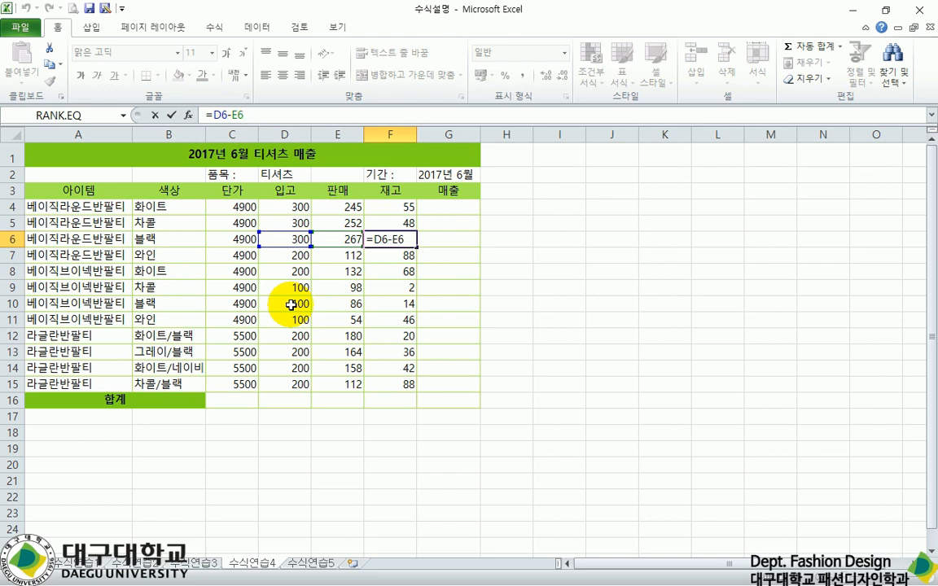
{"action": "key", "text": "ctrl+Return"}
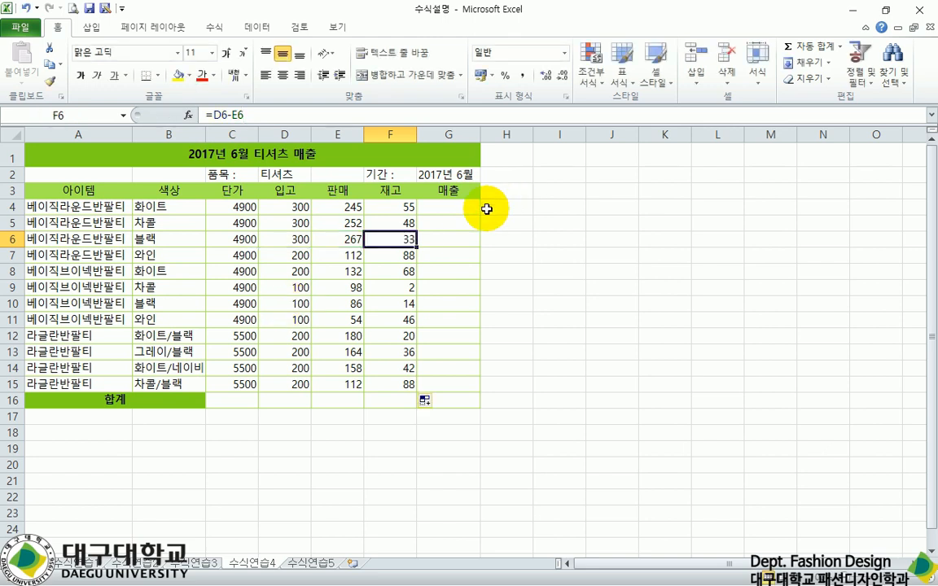
Enter =C4*E4 in G4 of the 매출 column and copy the formula down through G15.
{"action": "left_click", "coordinate": [460, 209]}
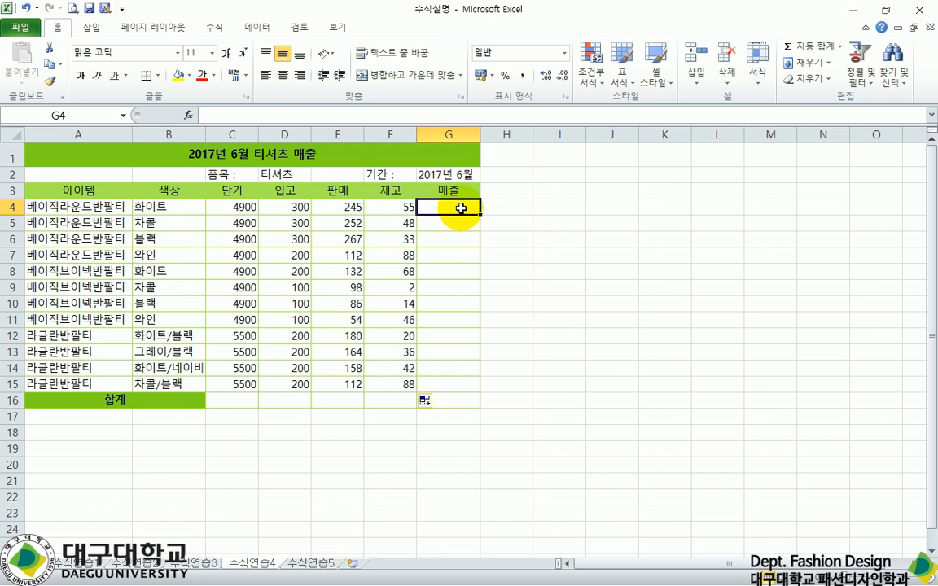
{"action": "type", "text": "="}
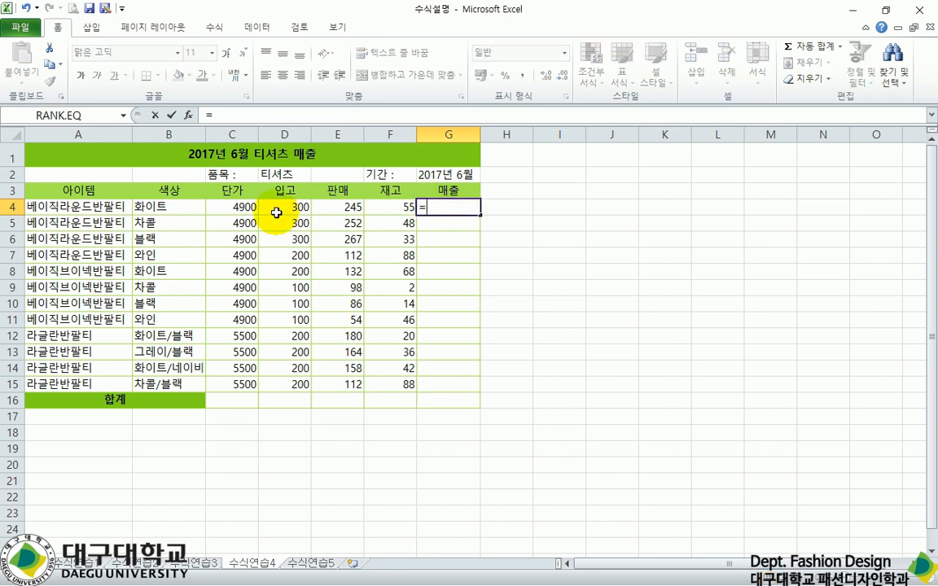
{"action": "left_click", "coordinate": [234, 202]}
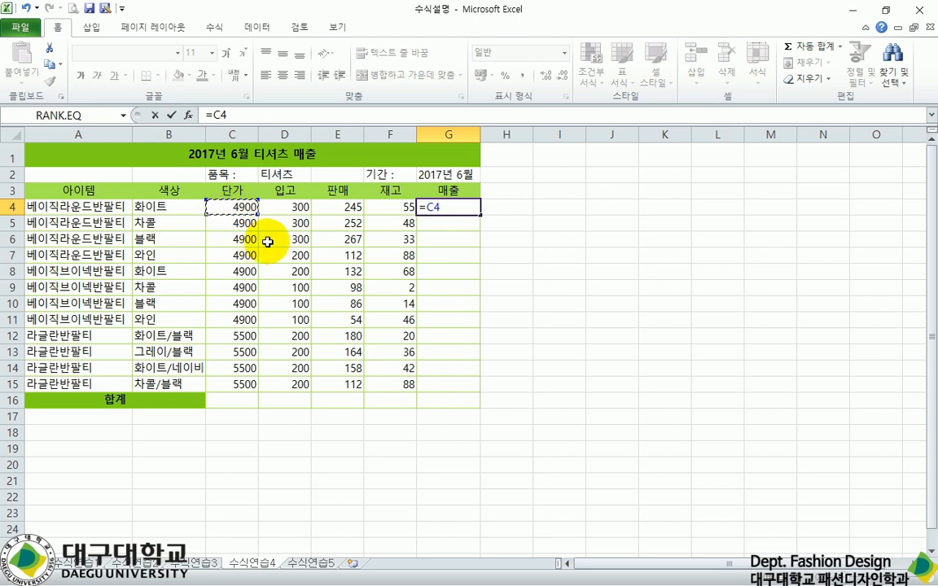
{"action": "type", "text": "*"}
{"action": "left_click", "coordinate": [337, 207]}
{"action": "key", "text": "Return"}
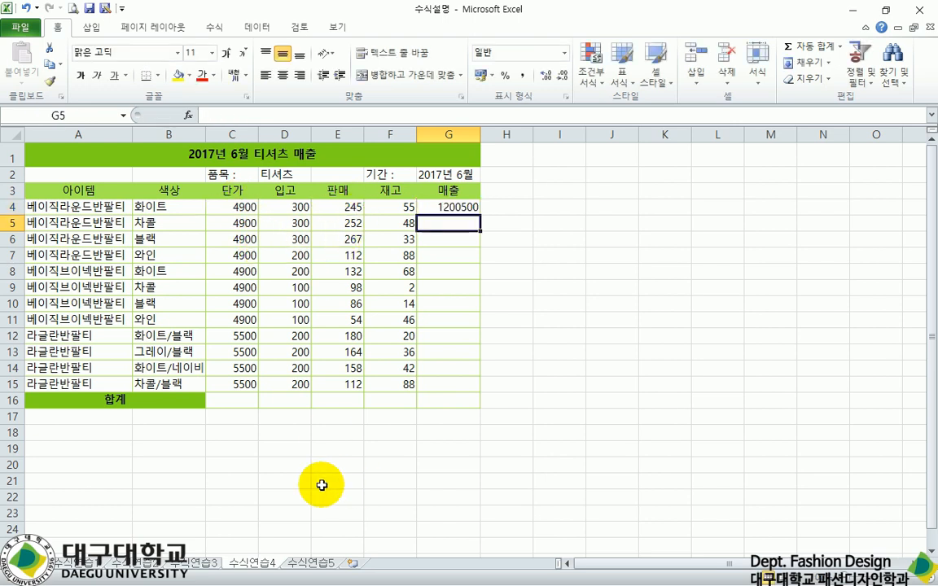
{"action": "left_click", "coordinate": [448, 210]}
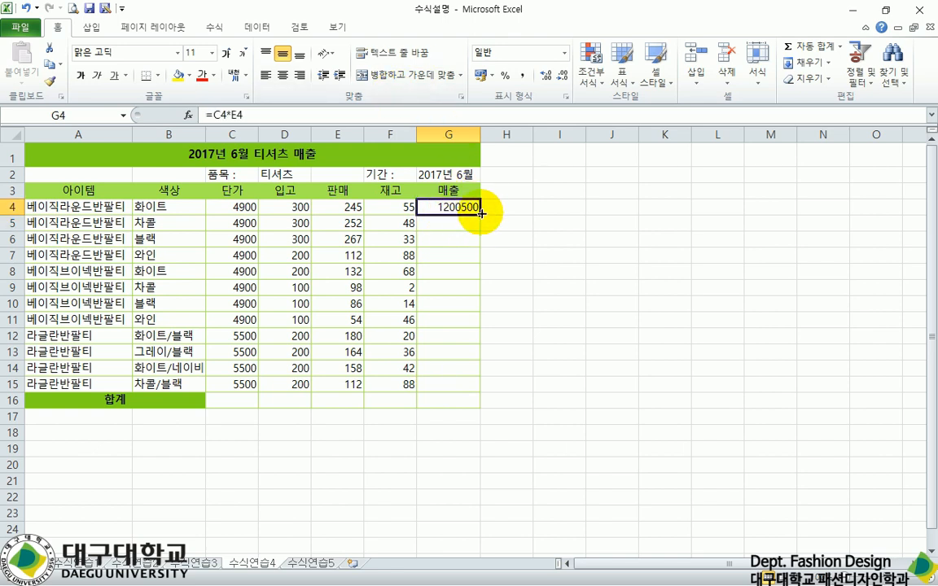
{"action": "left_click_drag", "start_coordinate": [480, 213], "coordinate": [473, 386]}
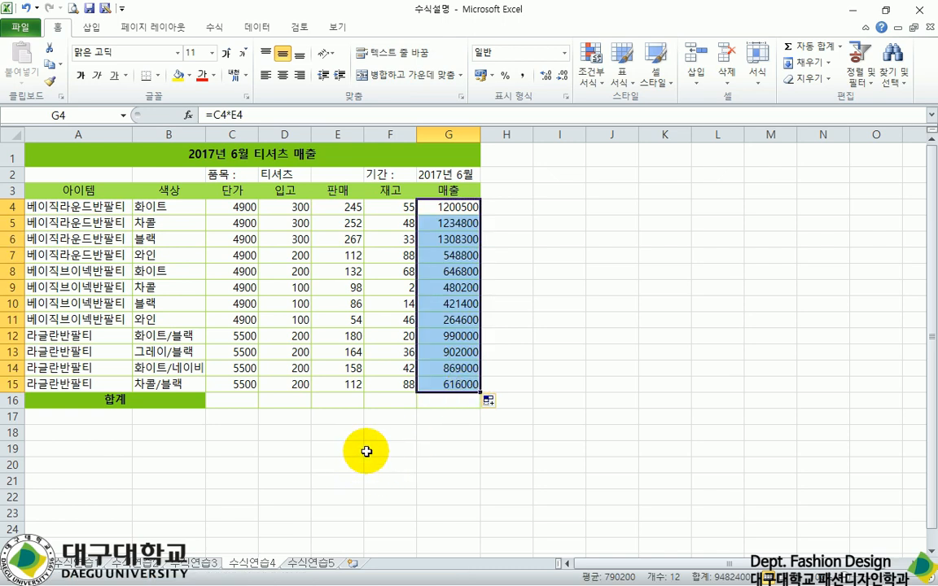
{"action": "left_click", "coordinate": [386, 400]}
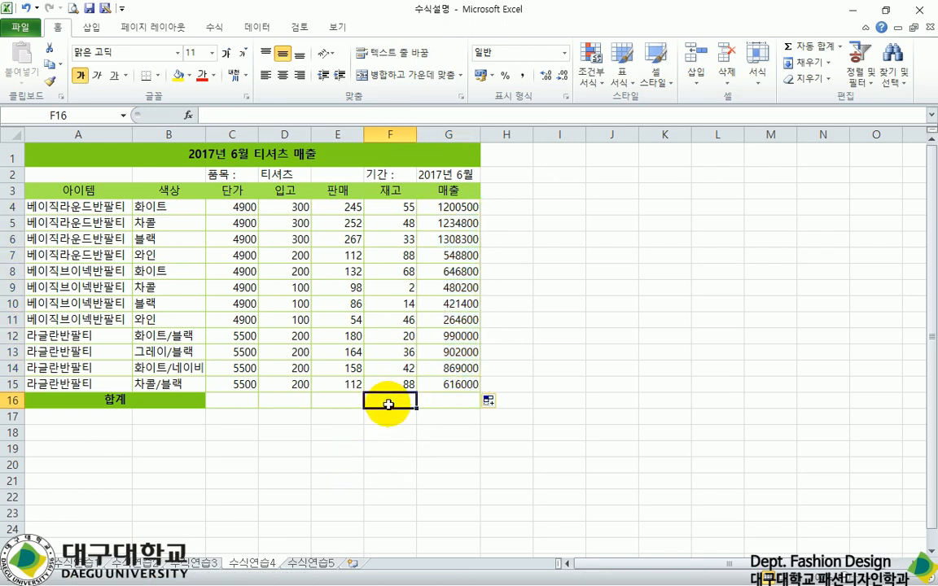
{"action": "left_click", "coordinate": [302, 399]}
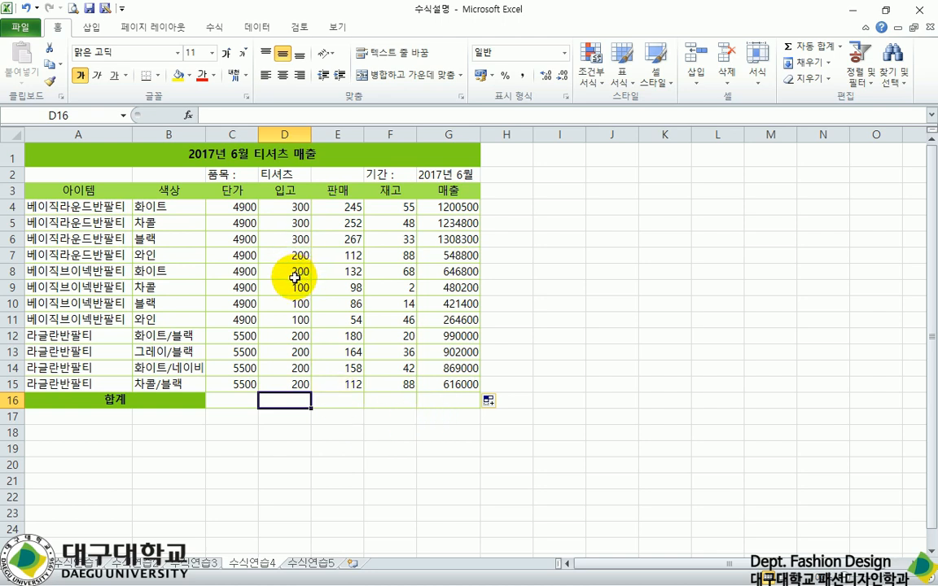
{"action": "type", "text": "="}
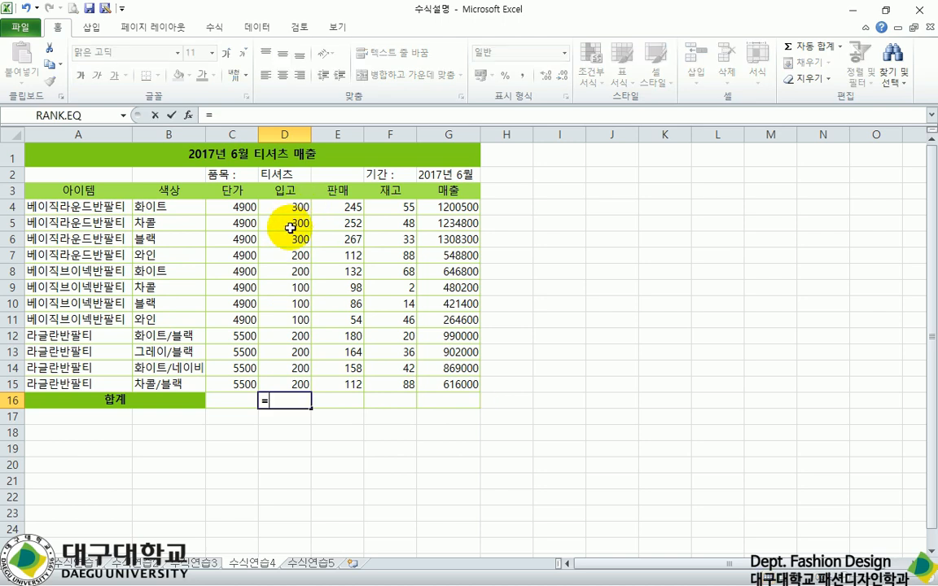
{"action": "left_click", "coordinate": [291, 208]}
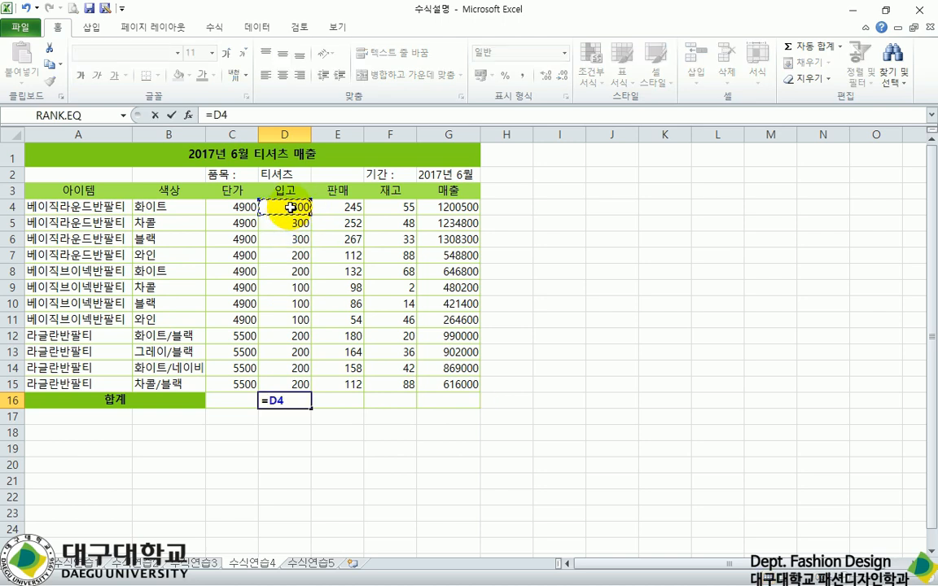
{"action": "type", "text": "+"}
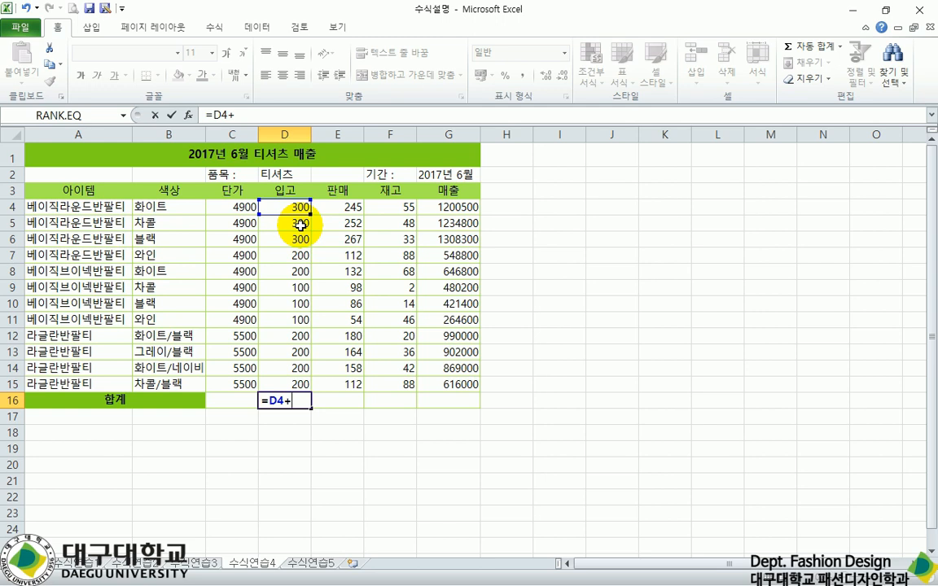
{"action": "left_click", "coordinate": [301, 223]}
{"action": "type", "text": "+"}
{"action": "left_click", "coordinate": [301, 240]}
{"action": "type", "text": "+"}
{"action": "left_click", "coordinate": [298, 255]}
{"action": "type", "text": "+"}
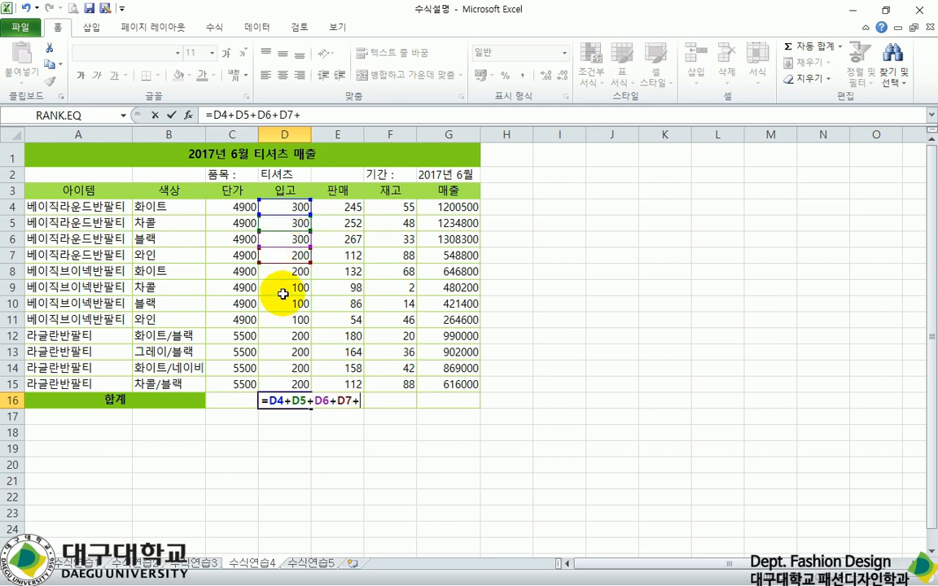
{"action": "key", "text": "Escape"}
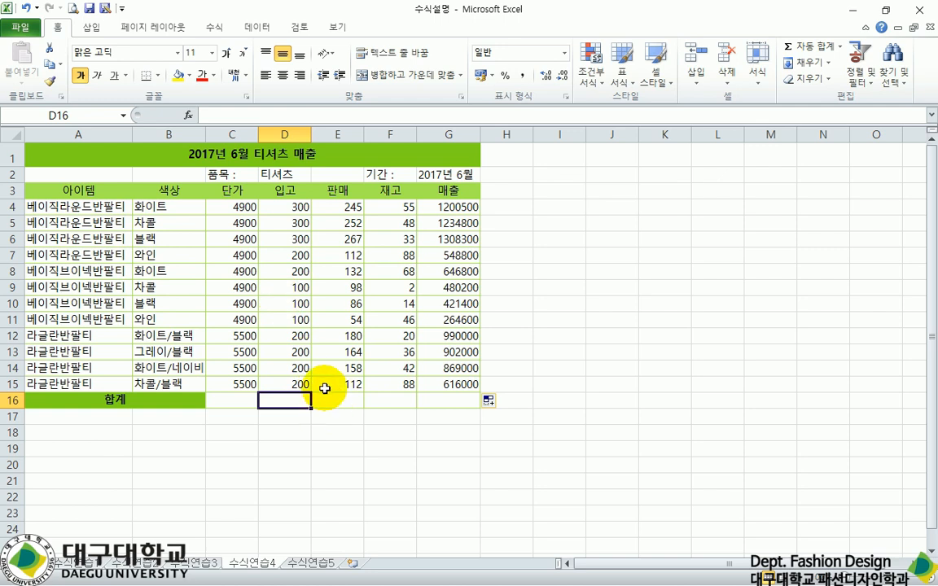
{"action": "left_click", "coordinate": [841, 49]}
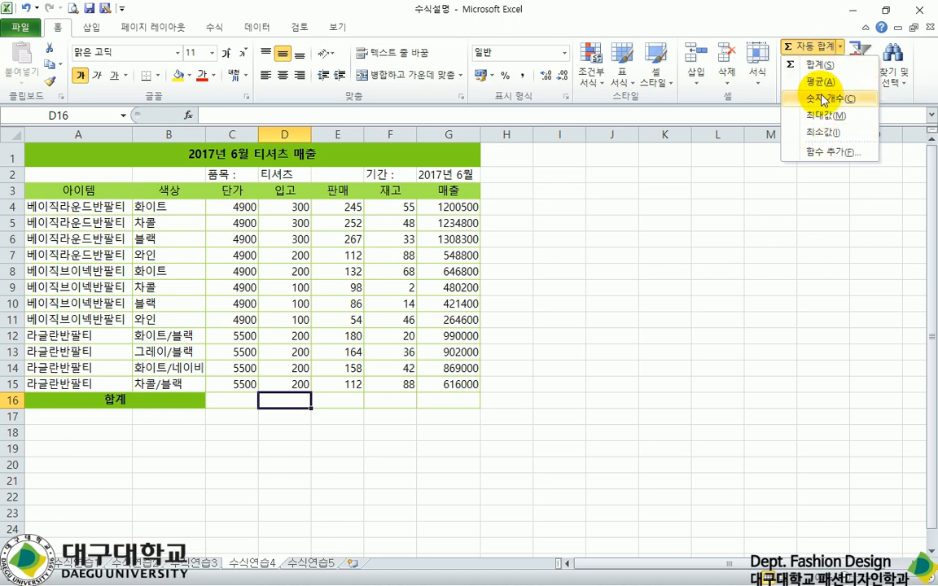
{"action": "left_click", "coordinate": [829, 152]}
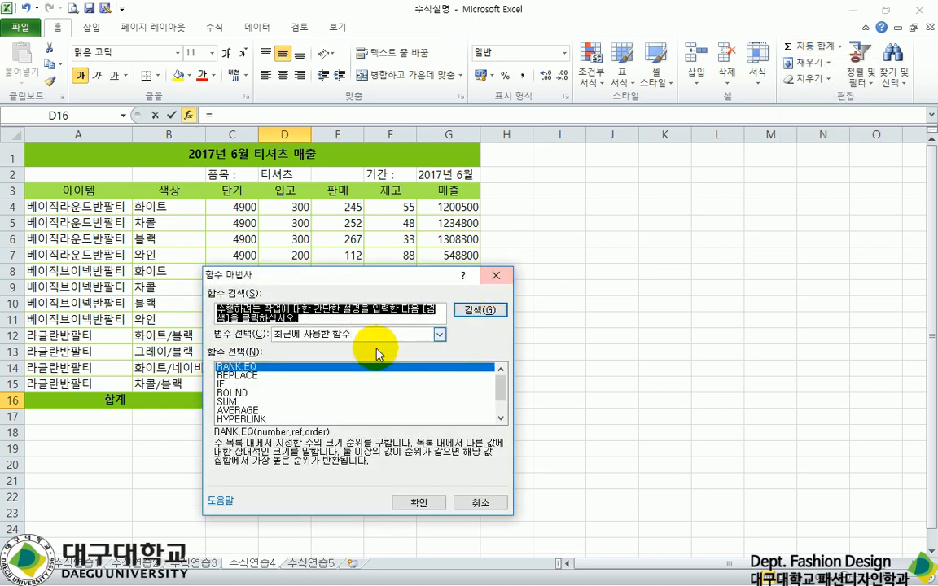
{"action": "left_click", "coordinate": [494, 274]}
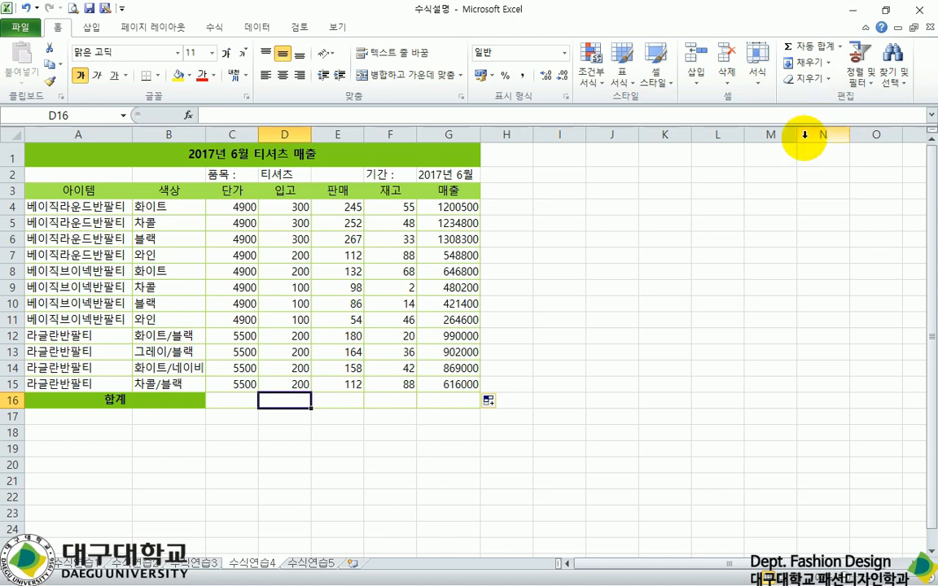
Start an AutoSum in D16 and try picking D4:D5, D7, D8 and D10:D13 as its ranges.
{"action": "left_click", "coordinate": [811, 49]}
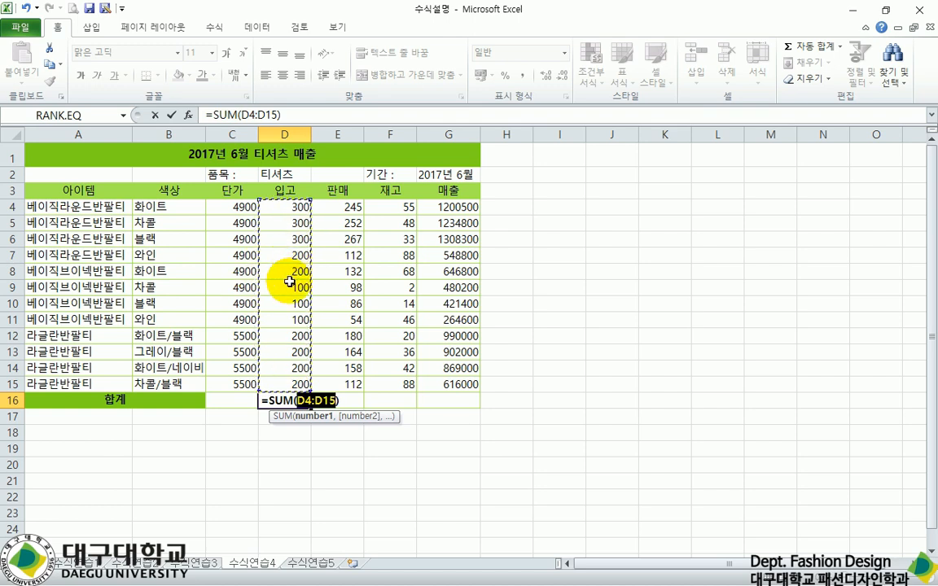
{"action": "left_click_drag", "start_coordinate": [270, 205], "coordinate": [280, 385]}
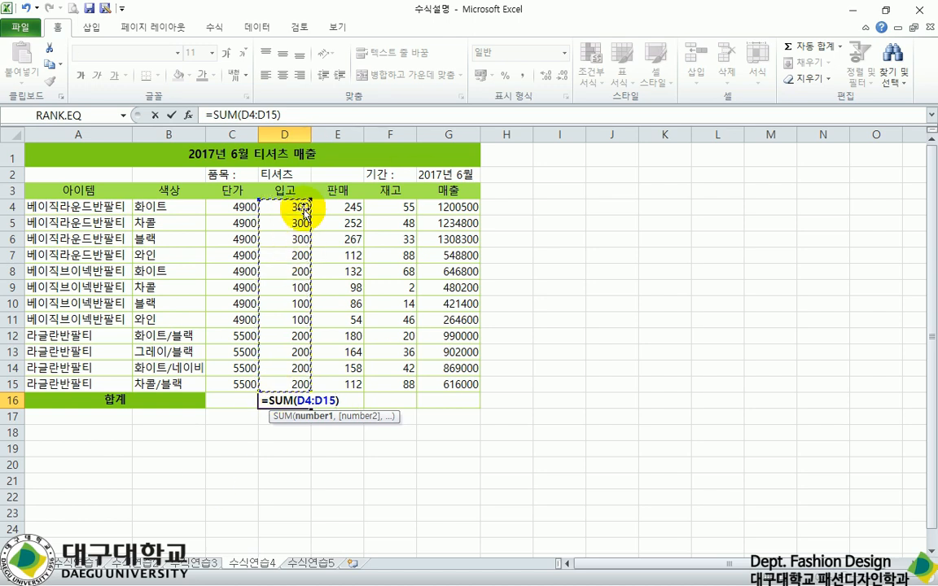
{"action": "left_click_drag", "start_coordinate": [301, 203], "coordinate": [298, 230]}
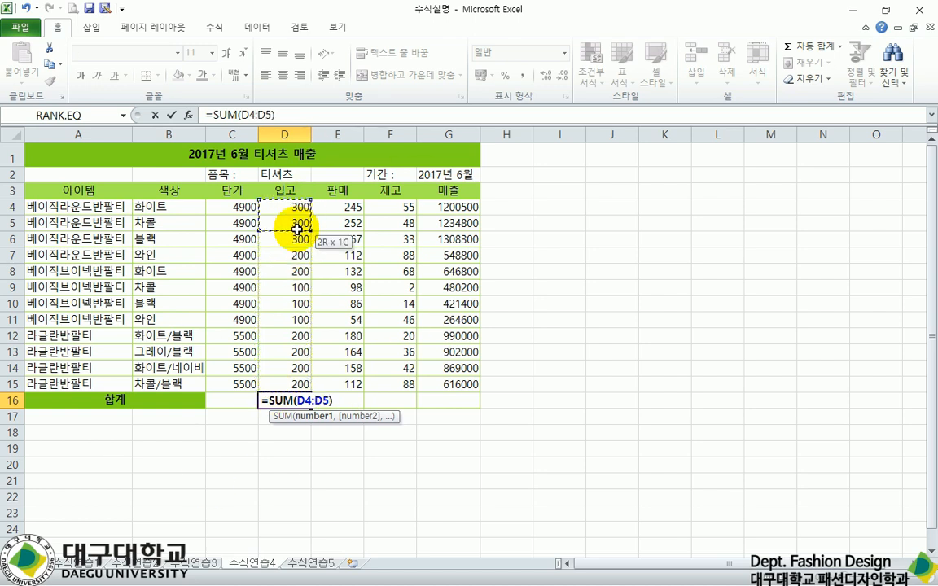
{"action": "left_click", "coordinate": [287, 260], "text": "ctrl"}
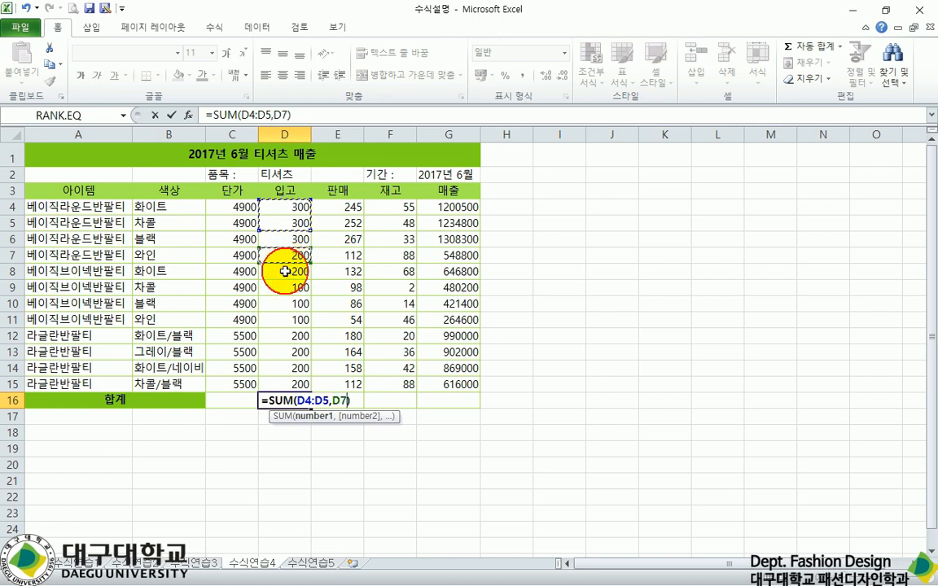
{"action": "left_click", "coordinate": [287, 271], "text": "ctrl"}
{"action": "left_click_drag", "start_coordinate": [291, 305], "coordinate": [289, 355]}
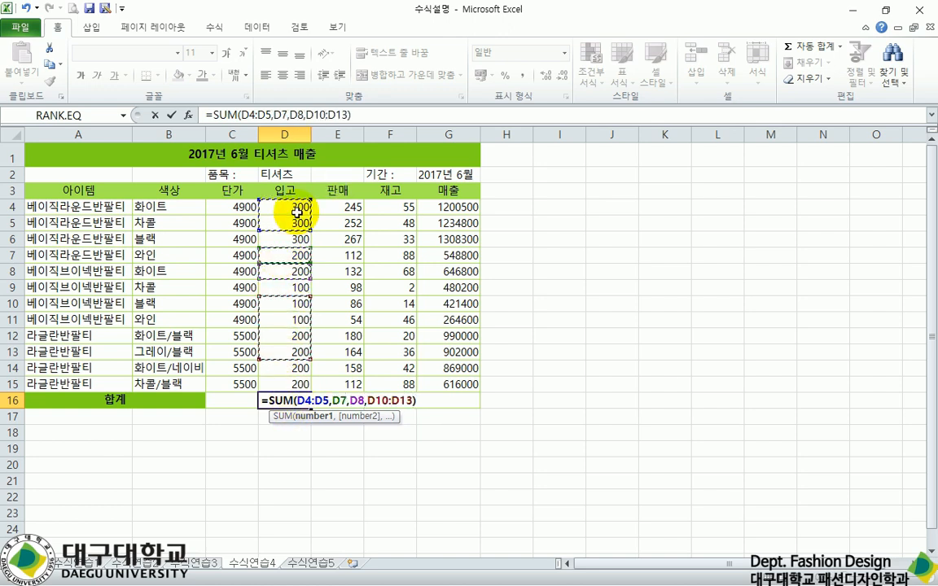
Set the sum range in D16 to D4:D15, enter the formula and reselect the cell.
{"action": "left_click_drag", "start_coordinate": [296, 207], "coordinate": [296, 384]}
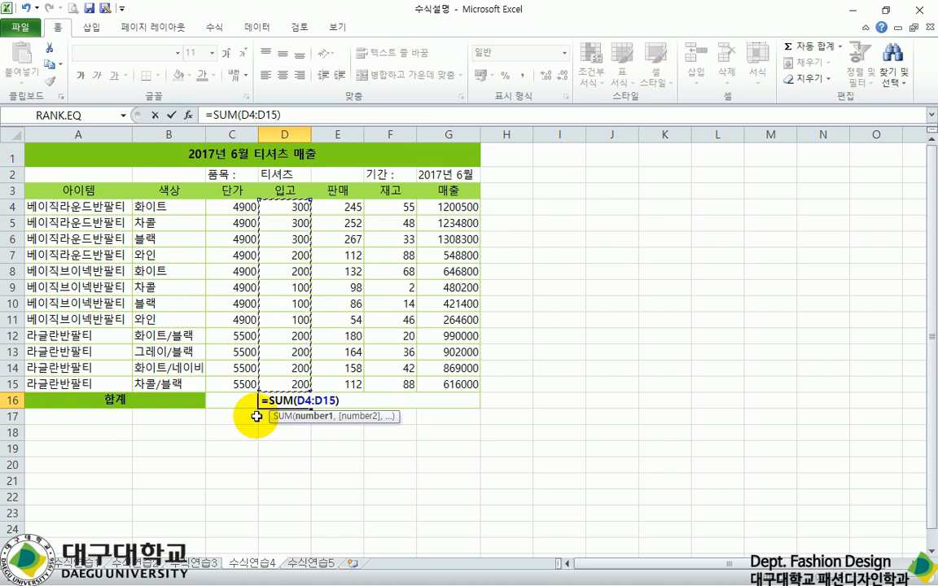
{"action": "key", "text": "Return"}
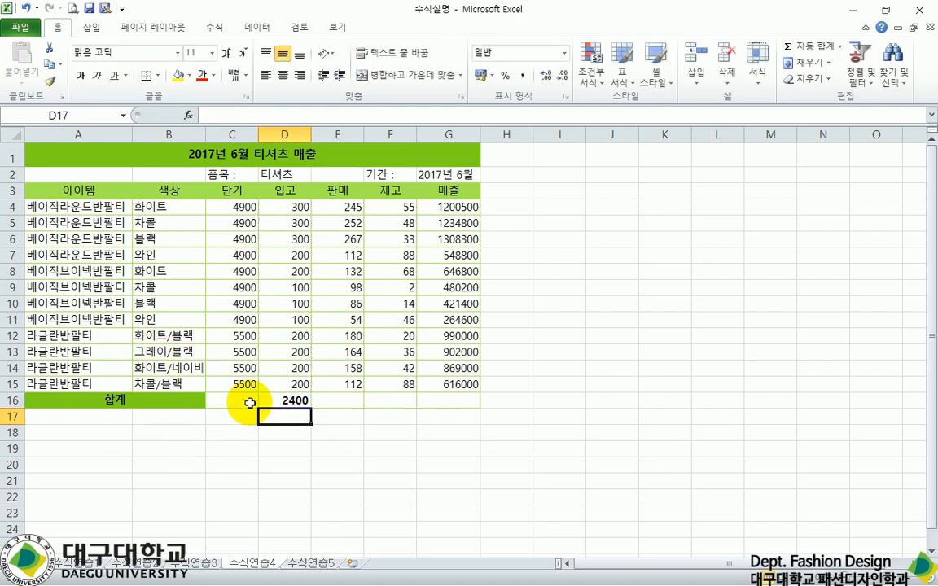
{"action": "left_click", "coordinate": [286, 398]}
{"action": "key", "text": "ctrl+b"}
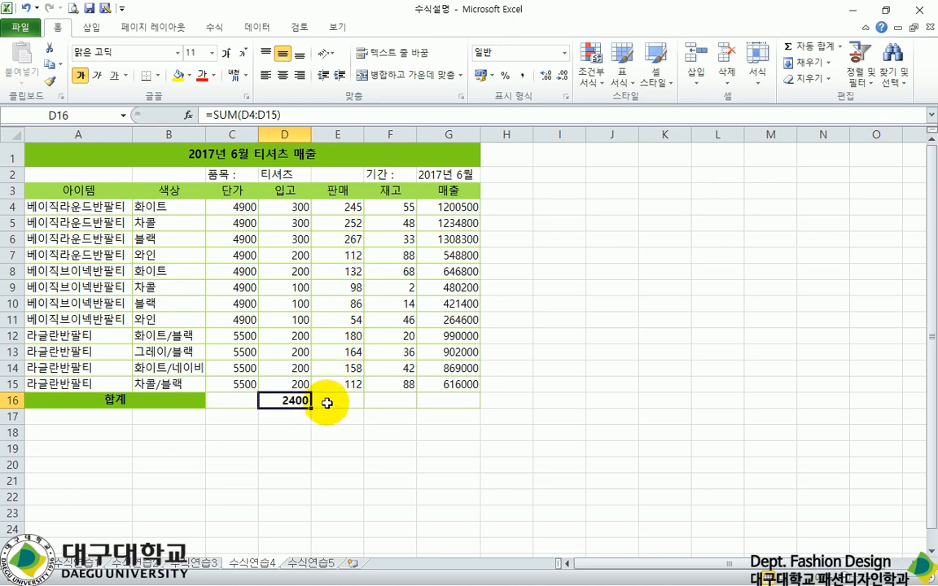
Total the 판매 column in E16 with AutoSum over E4:E15.
{"action": "left_click", "coordinate": [330, 400]}
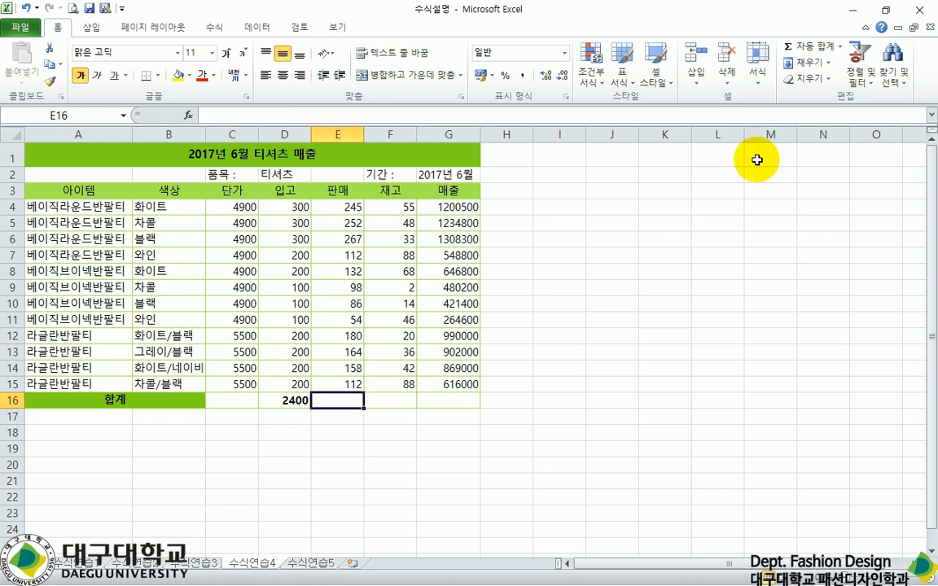
{"action": "left_click", "coordinate": [811, 49]}
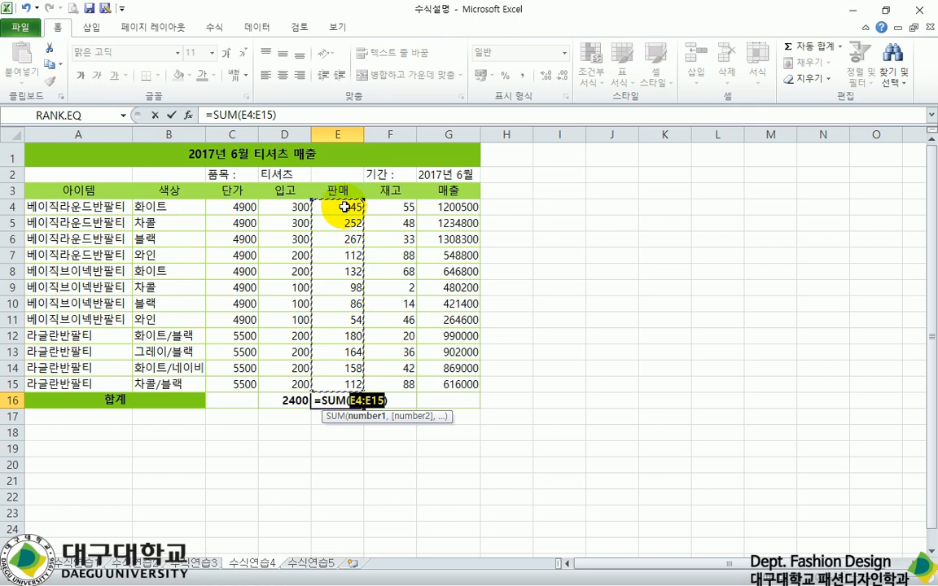
{"action": "left_click_drag", "start_coordinate": [340, 206], "coordinate": [358, 378]}
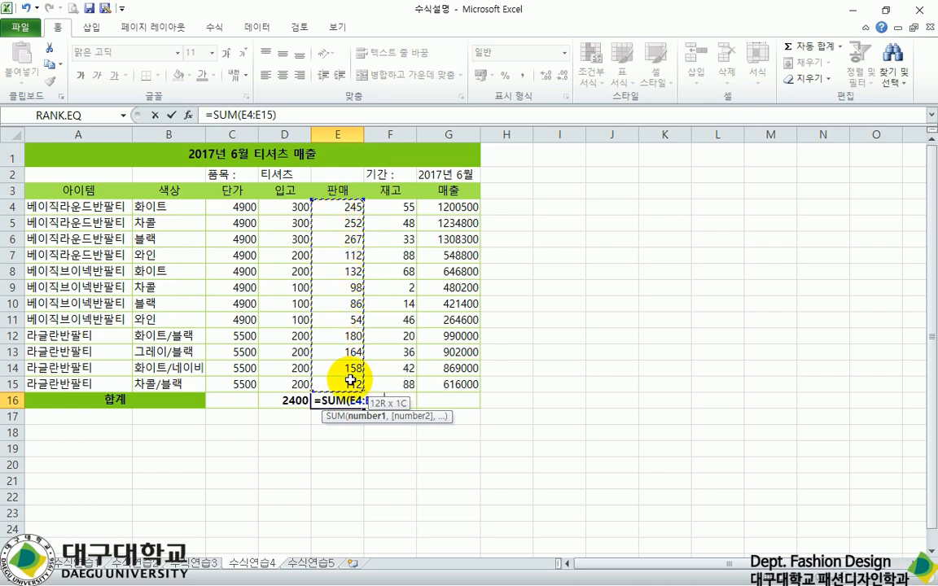
{"action": "key", "text": "Return"}
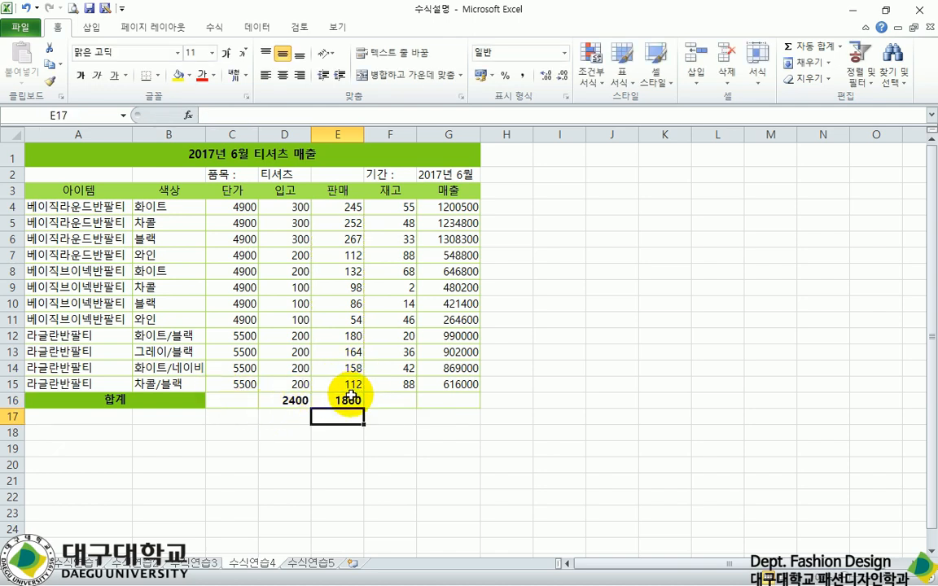
Copy the E16 total formula across the 합계 row to F16 and G16.
{"action": "left_click", "coordinate": [341, 398]}
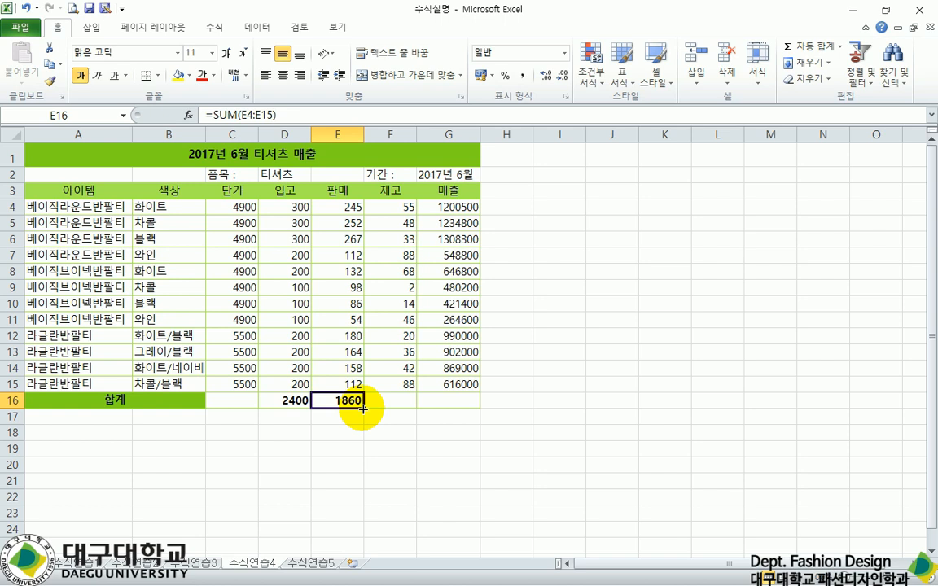
{"action": "left_click_drag", "start_coordinate": [363, 409], "coordinate": [363, 409]}
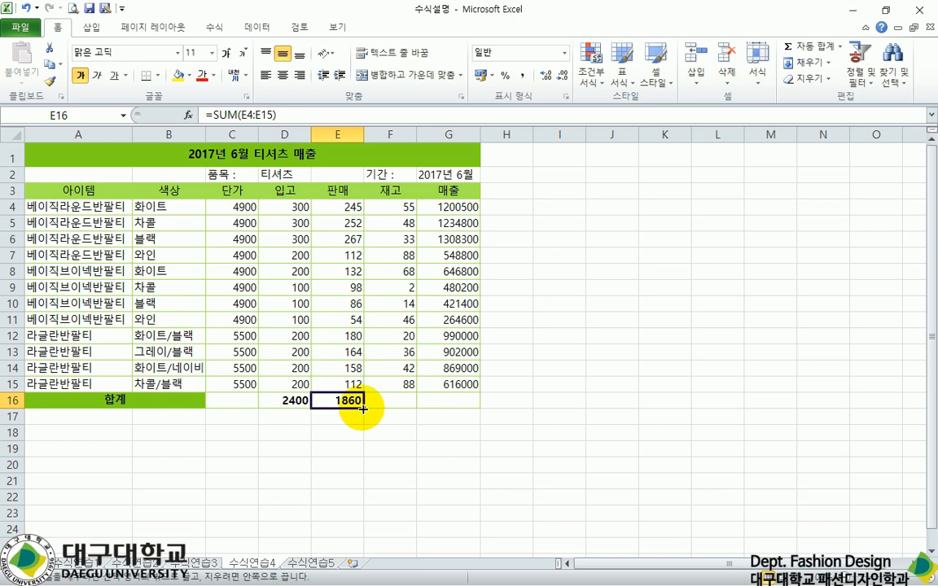
{"action": "left_click_drag", "start_coordinate": [365, 410], "coordinate": [480, 411]}
Check the copied total formulas in F16 and G16, and examine the range that G16's formula refers to.
{"action": "key", "text": "Right"}
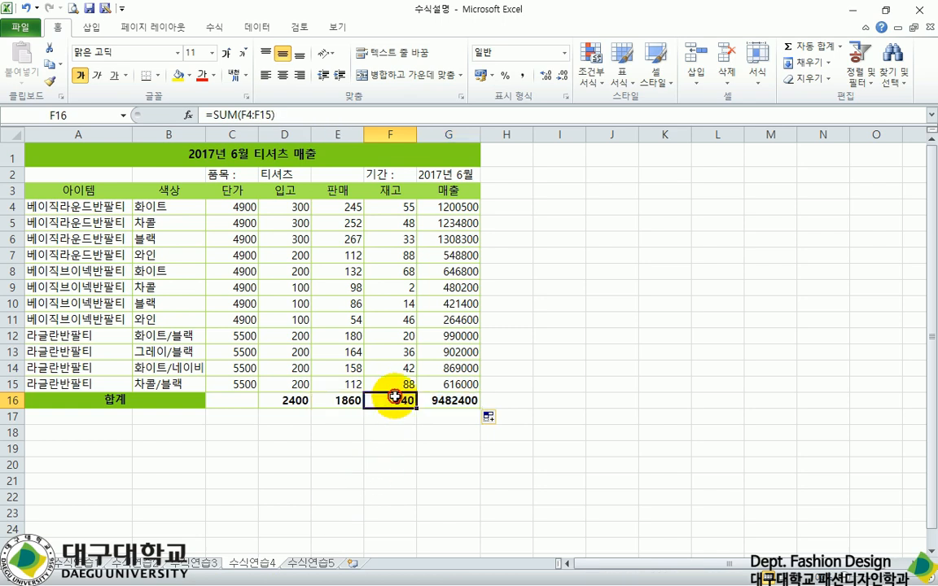
{"action": "key", "text": "Right"}
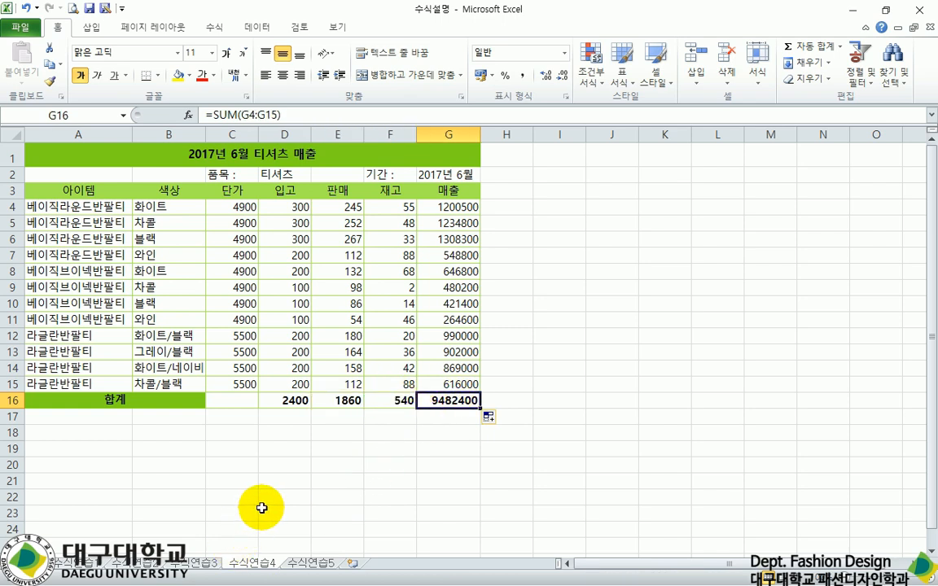
{"action": "left_click", "coordinate": [292, 113]}
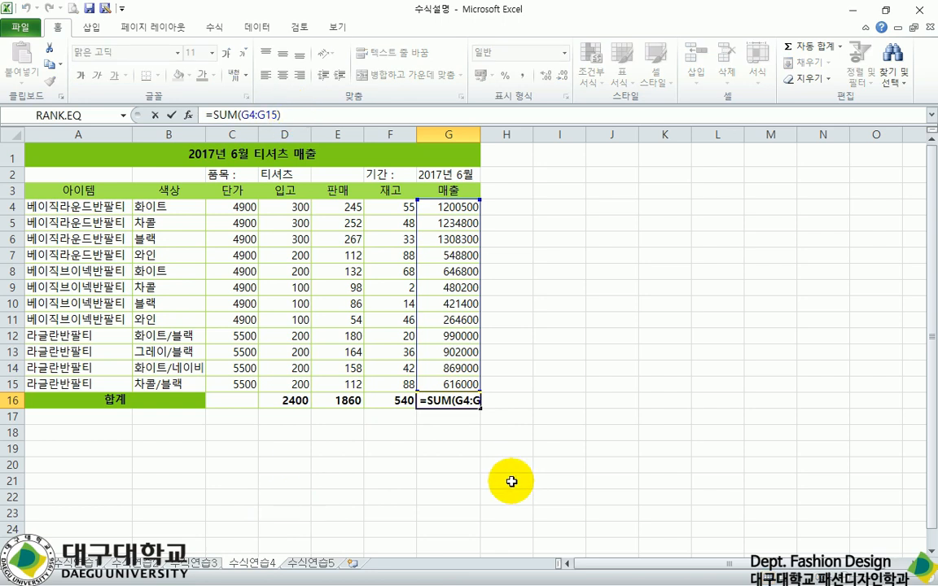
{"action": "key", "text": "ctrl+Return"}
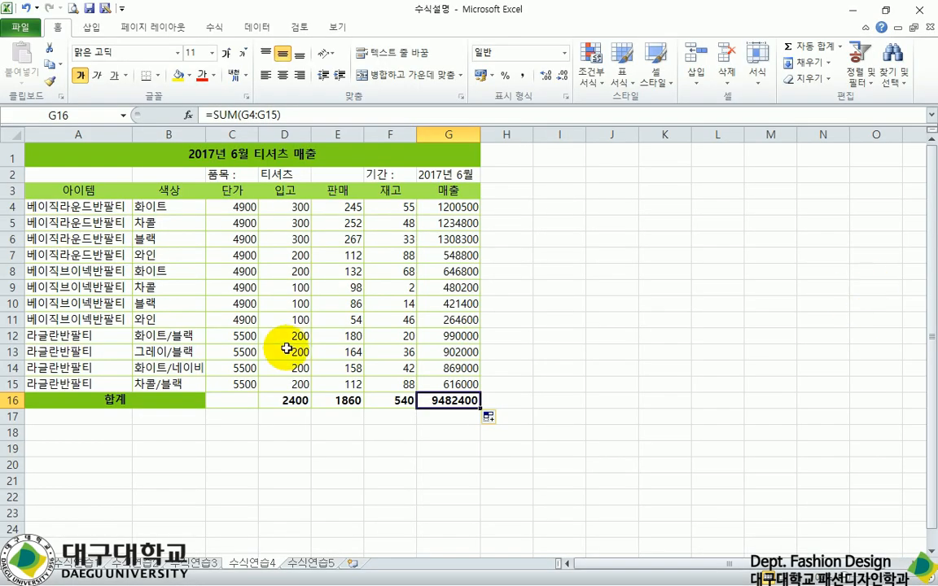
Replace the title in merged cell A1 with the formula =G2&D2&"매출", joining the period, the item name and the word 매출.
{"action": "left_click", "coordinate": [244, 155]}
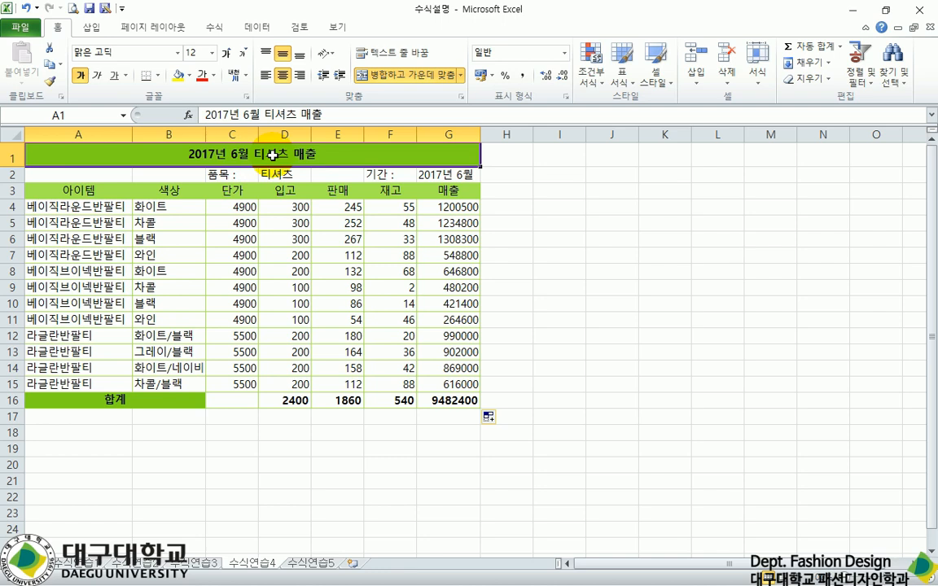
{"action": "type", "text": "="}
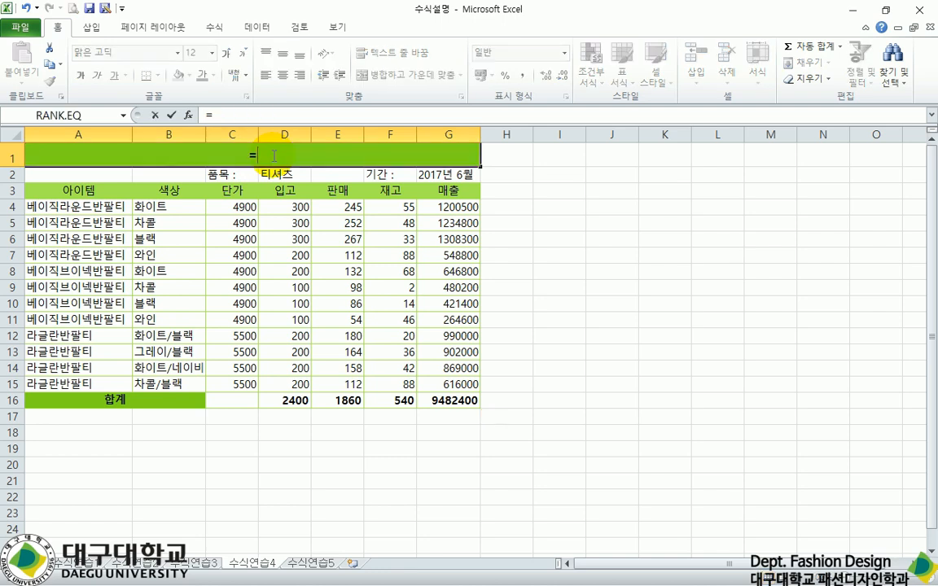
{"action": "left_click", "coordinate": [442, 173]}
{"action": "type", "text": "&"}
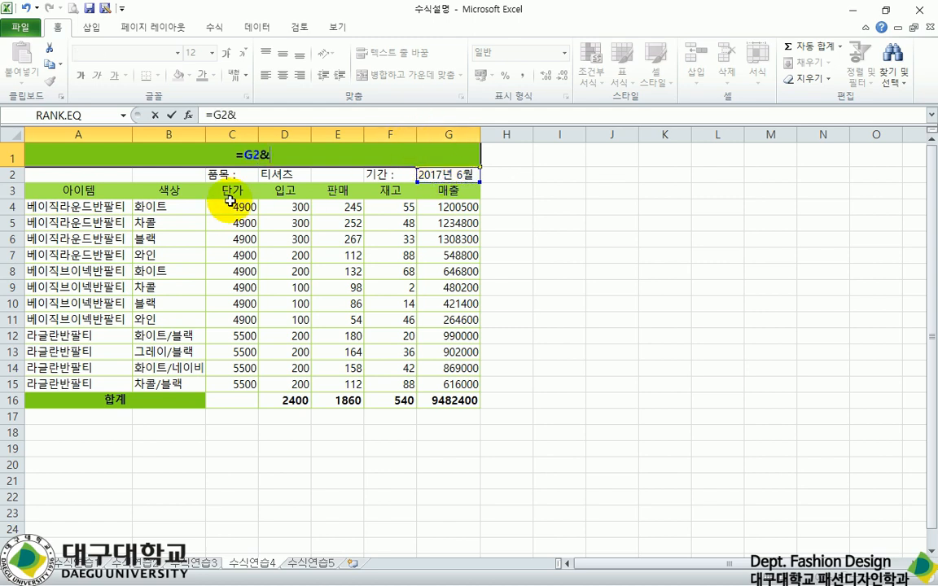
{"action": "left_click", "coordinate": [282, 174]}
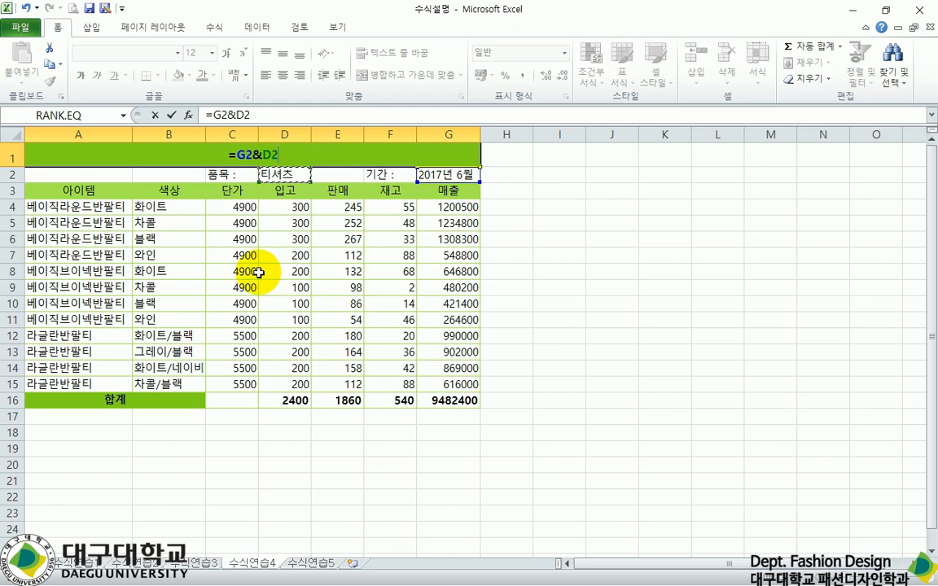
{"action": "type", "text": "&"}
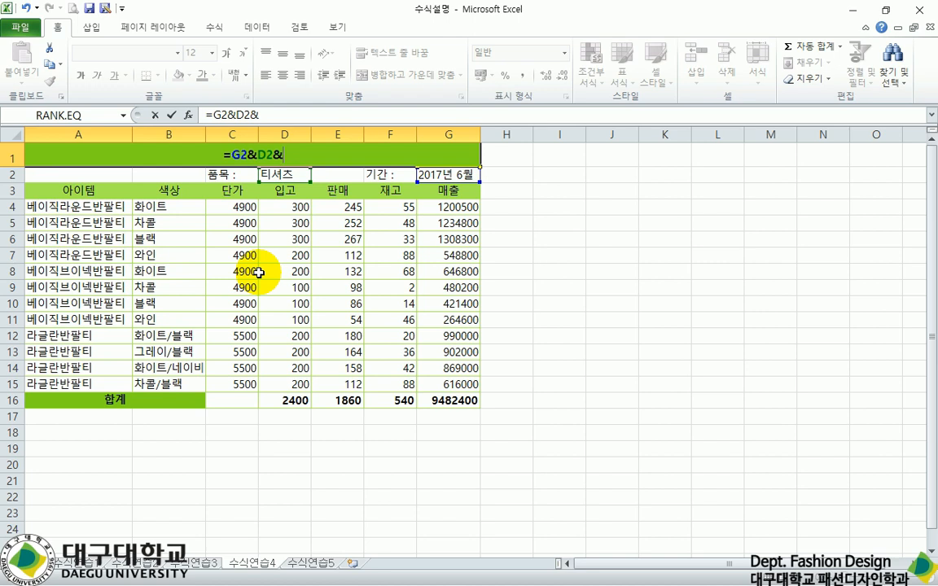
{"action": "type", "text": "\""}
{"action": "type", "text": "매추"}
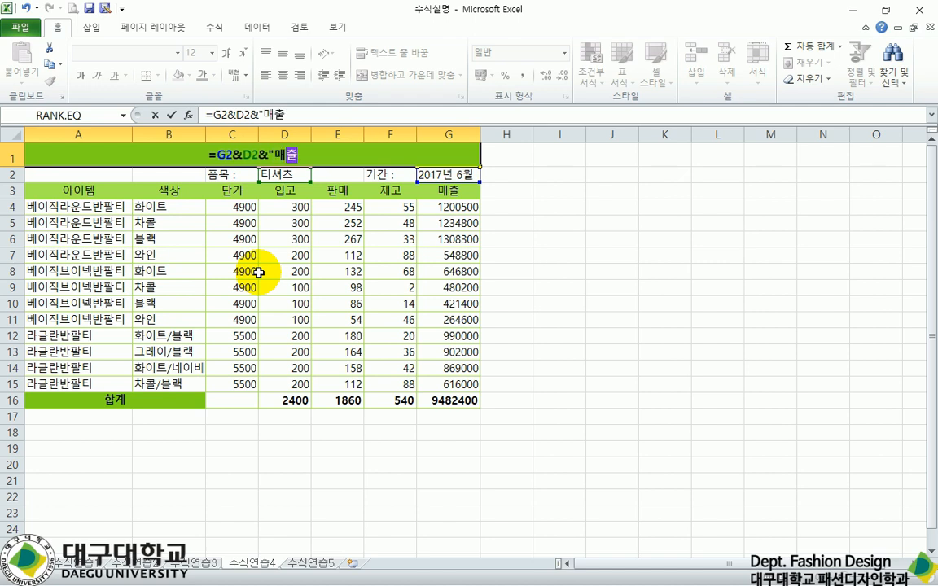
{"action": "type", "text": "\""}
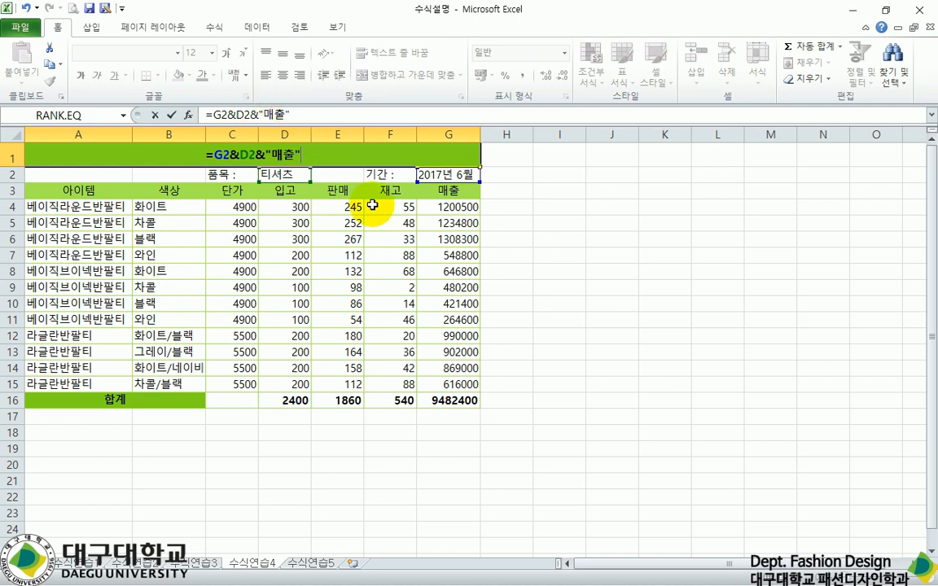
{"action": "key", "text": "Return"}
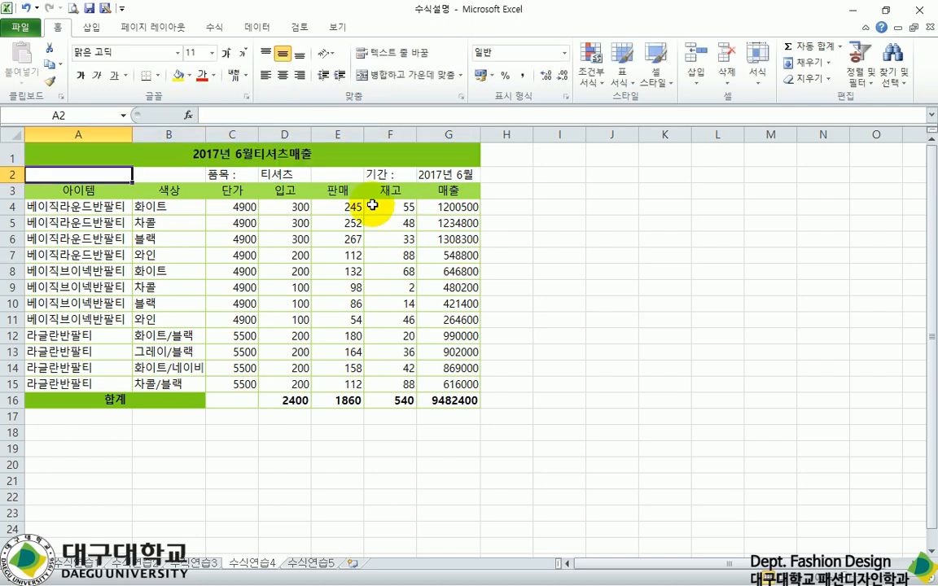
Space out the title words by adding a space before 매출 inside the A1 formula's quotes and a leading space before 티셔츠 in D2.
{"action": "left_click", "coordinate": [197, 154]}
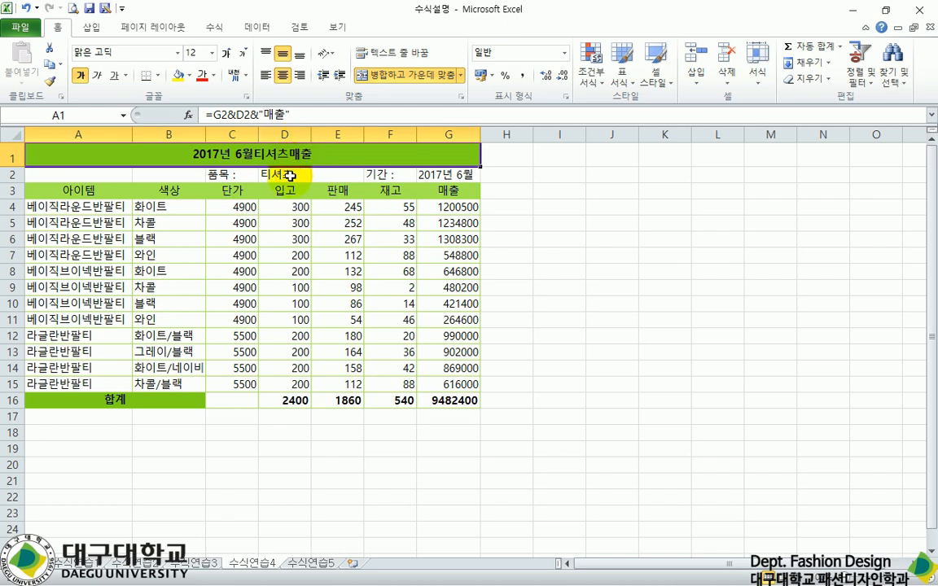
{"action": "left_click", "coordinate": [267, 118]}
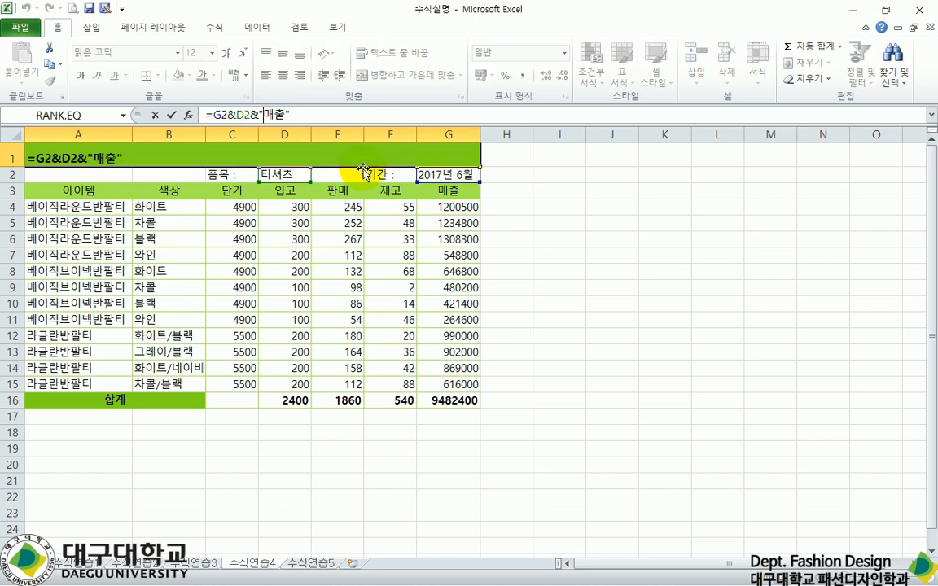
{"action": "key", "text": "Return"}
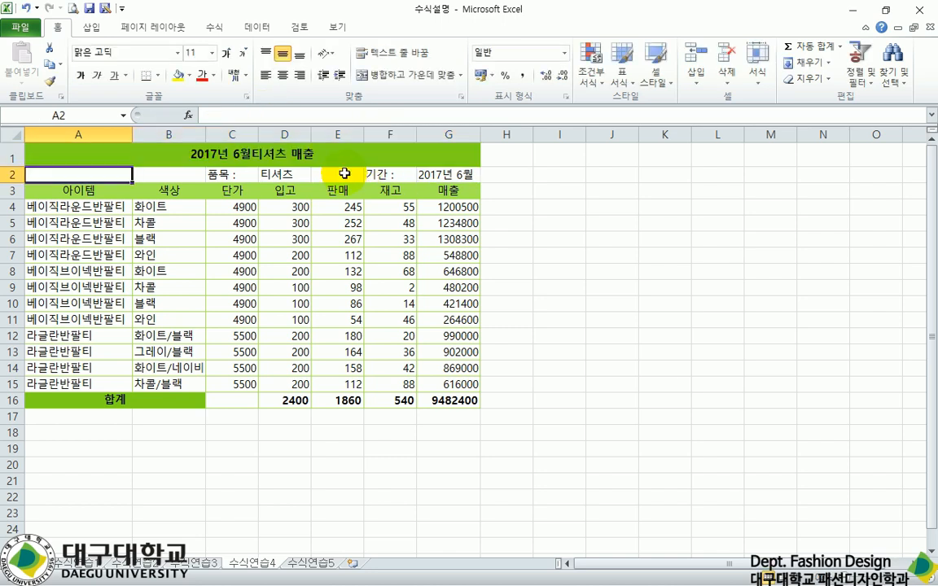
{"action": "double_click", "coordinate": [264, 174]}
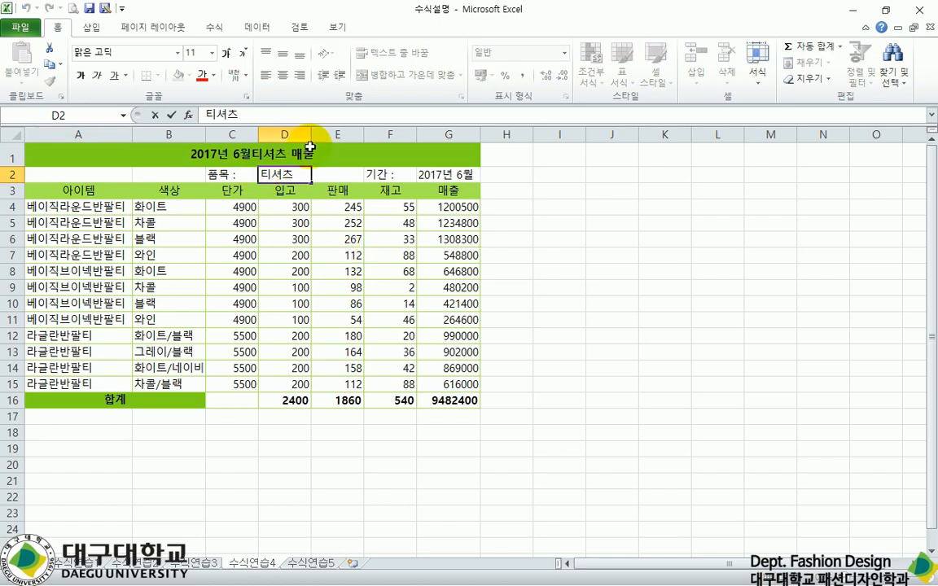
{"action": "key", "text": "Return"}
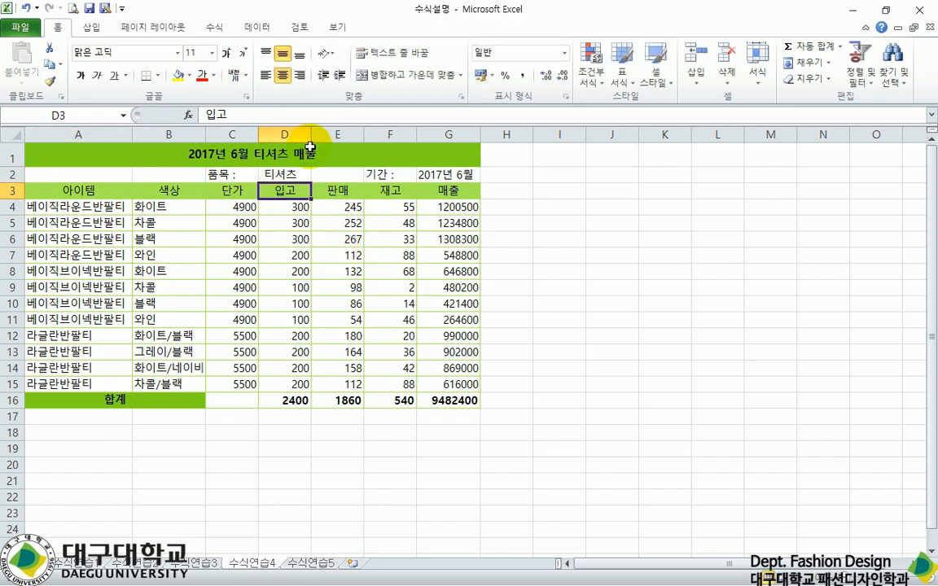